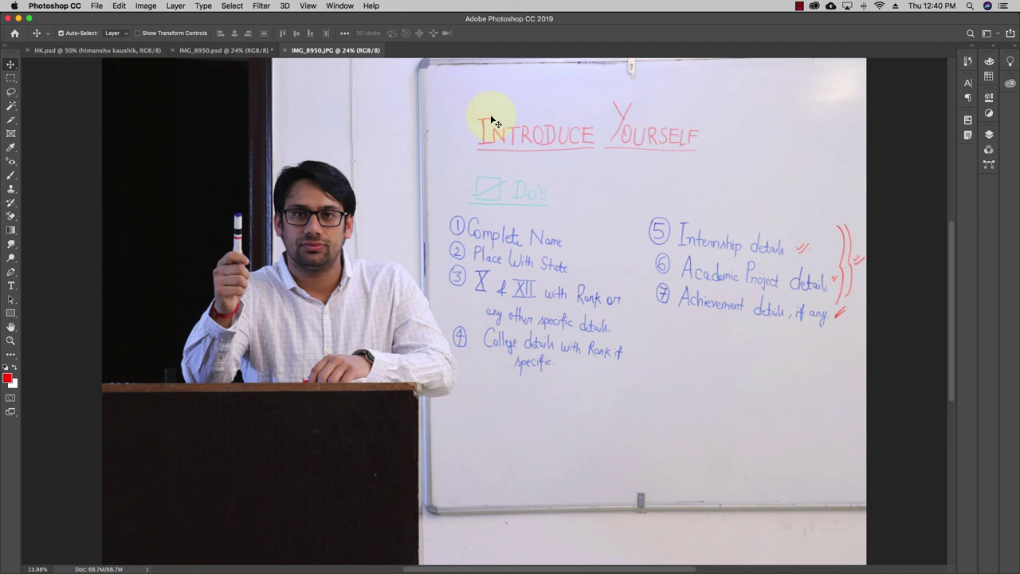
Step: Cycle through the podium composite, 3D Face artwork and whiteboard photo, ending on the whiteboard photo
{"action": "left_click", "coordinate": [227, 51]}
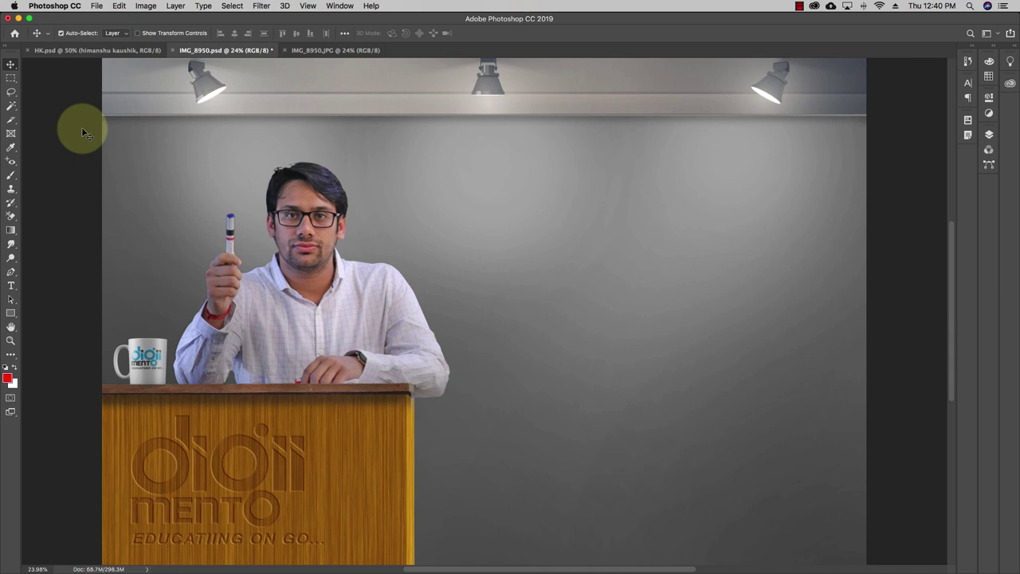
{"action": "left_click", "coordinate": [304, 53]}
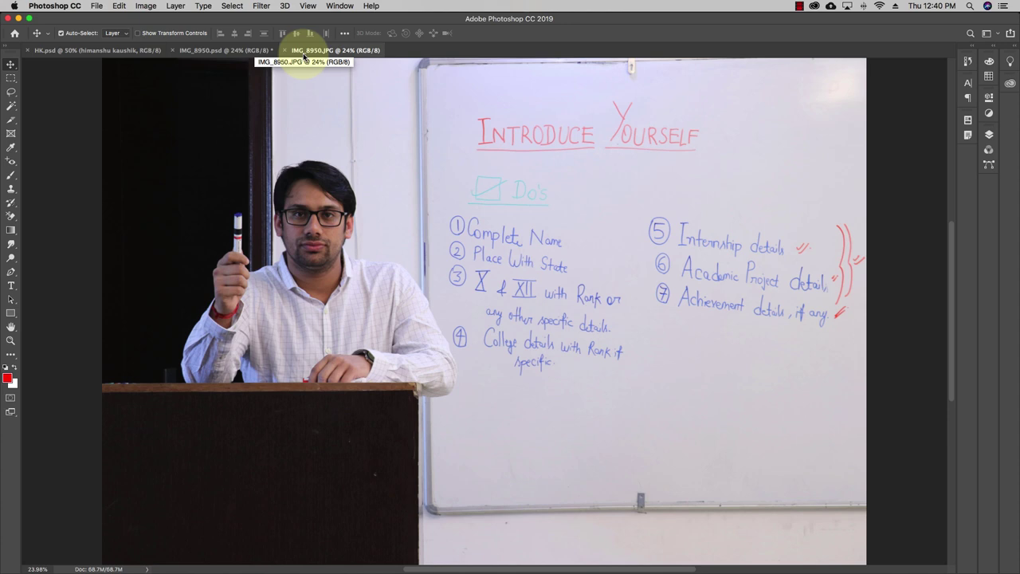
{"action": "left_click", "coordinate": [239, 50]}
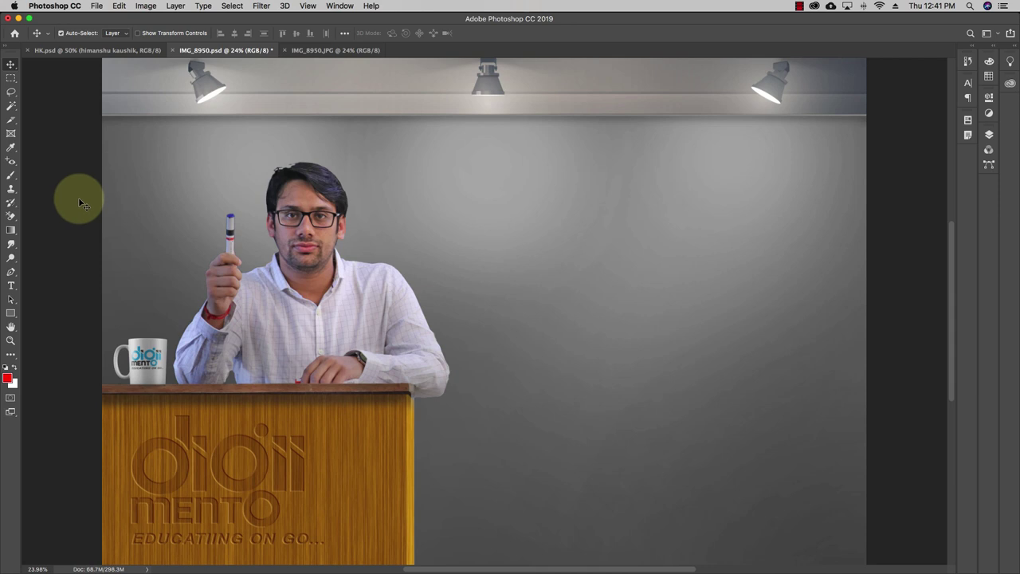
{"action": "left_click", "coordinate": [140, 51]}
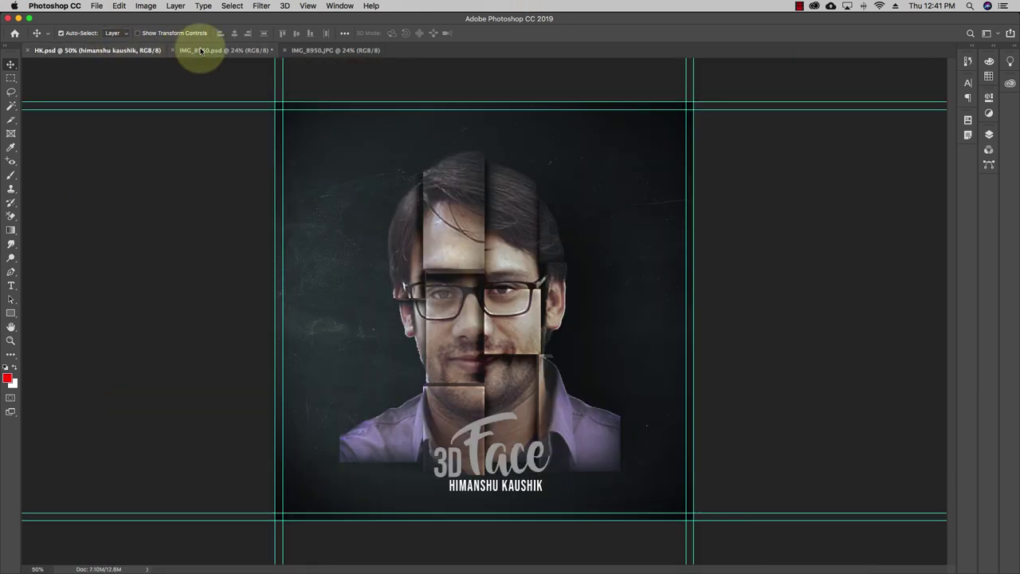
{"action": "key", "text": "super+0"}
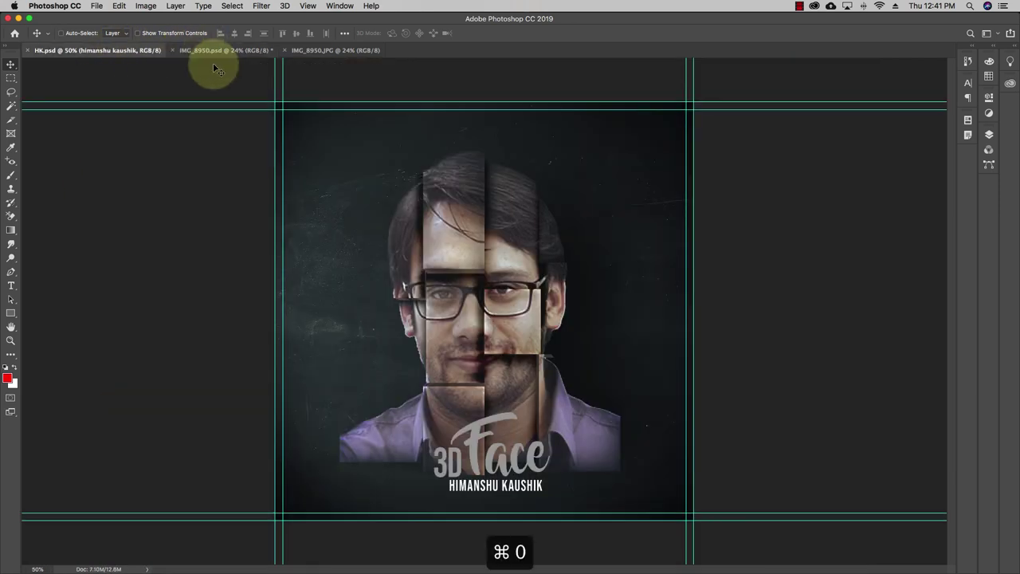
{"action": "left_click", "coordinate": [262, 51]}
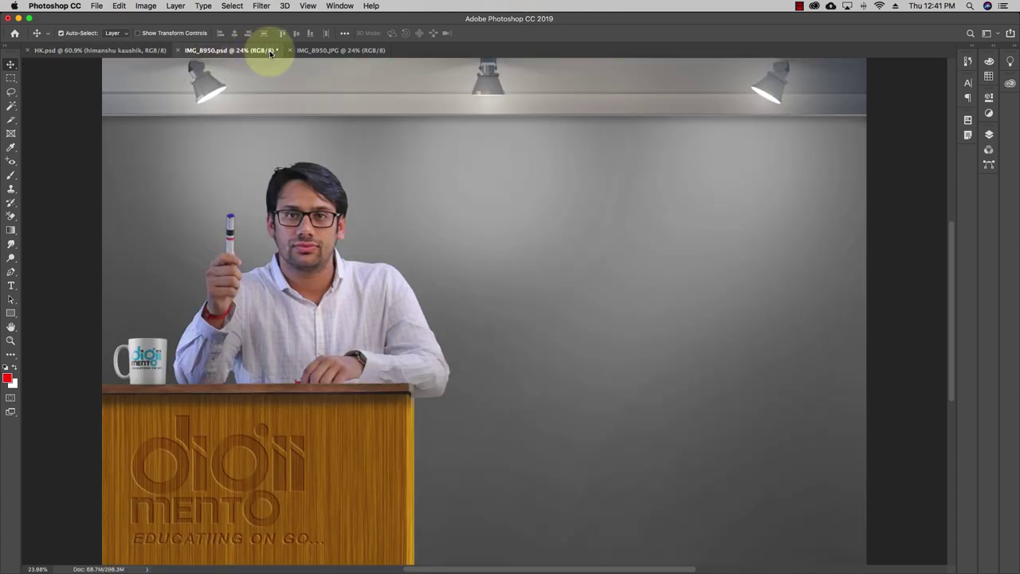
{"action": "left_click", "coordinate": [323, 52]}
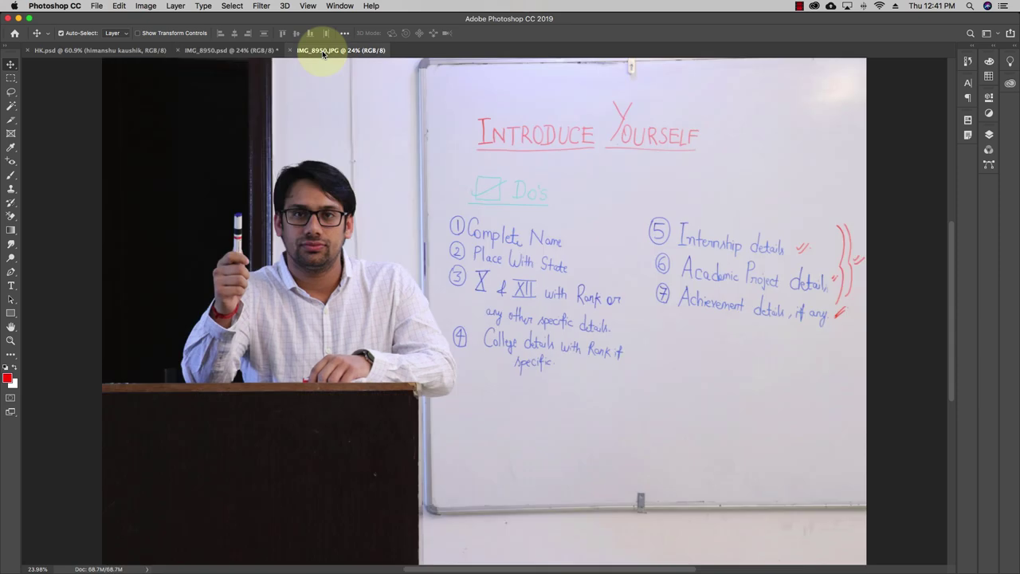
{"action": "left_click", "coordinate": [244, 49]}
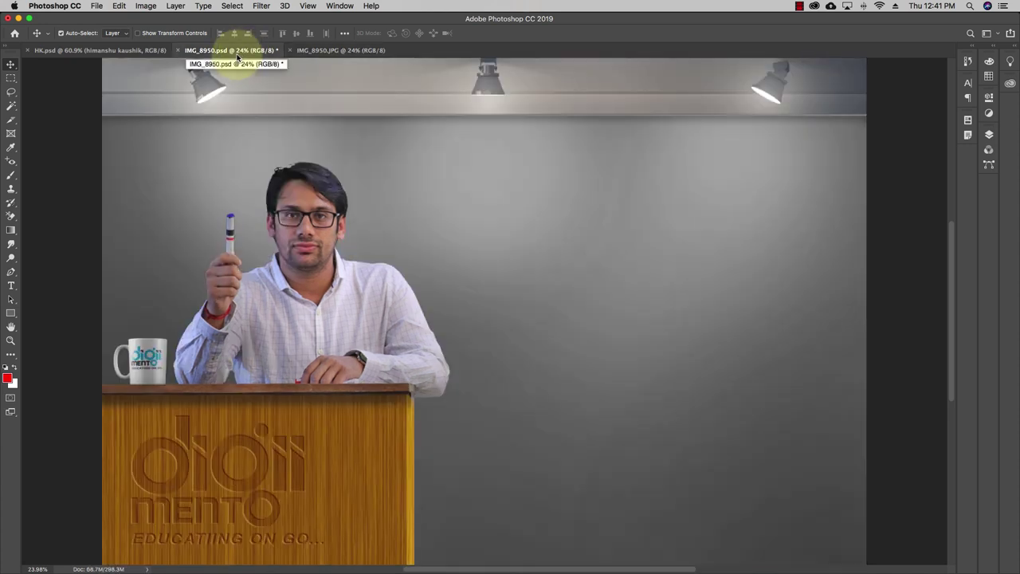
{"action": "left_click", "coordinate": [317, 51]}
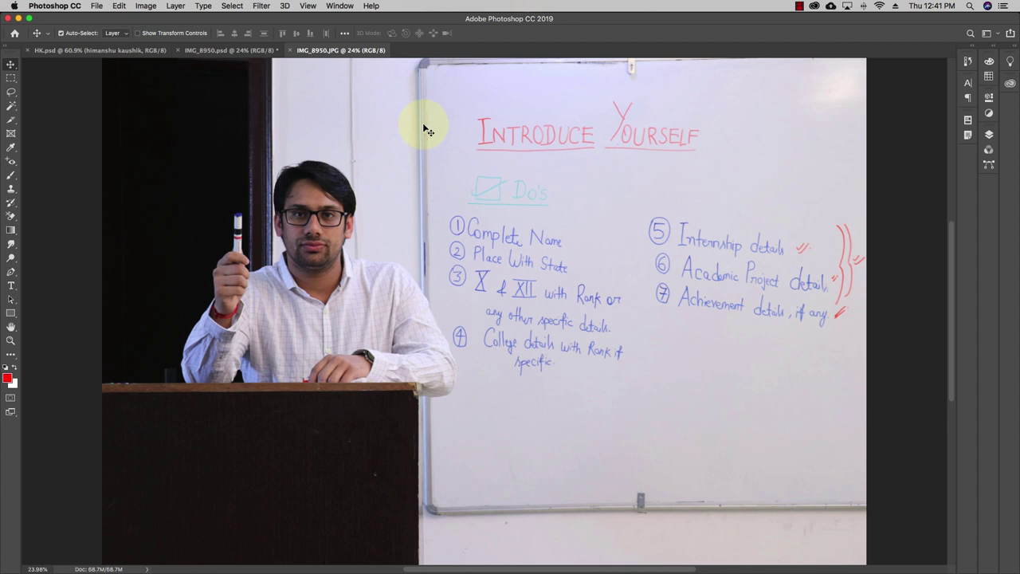
Step: Show the History panel via the Window menu and select the Brush tool
{"action": "left_click", "coordinate": [340, 7]}
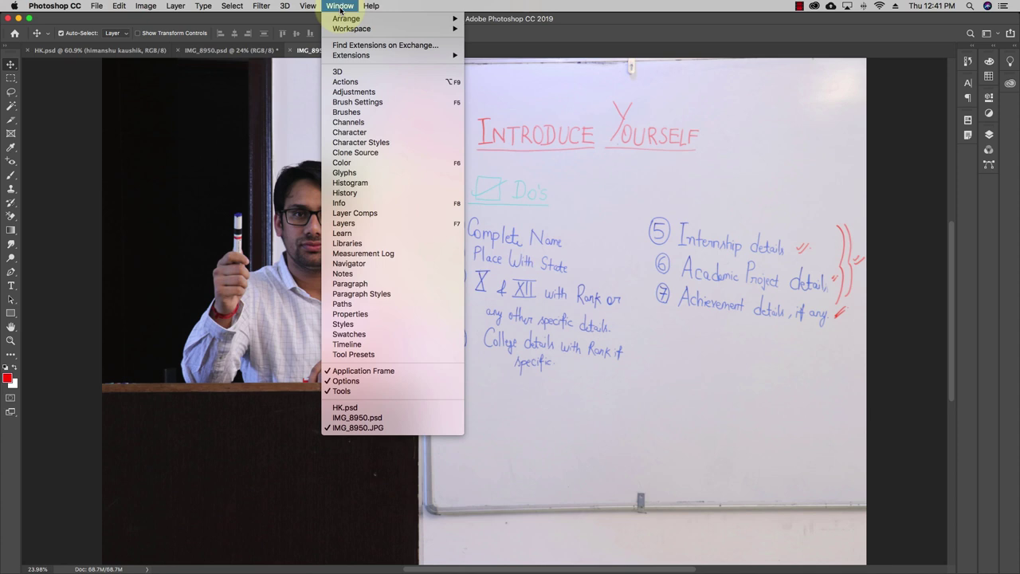
{"action": "left_click", "coordinate": [361, 192]}
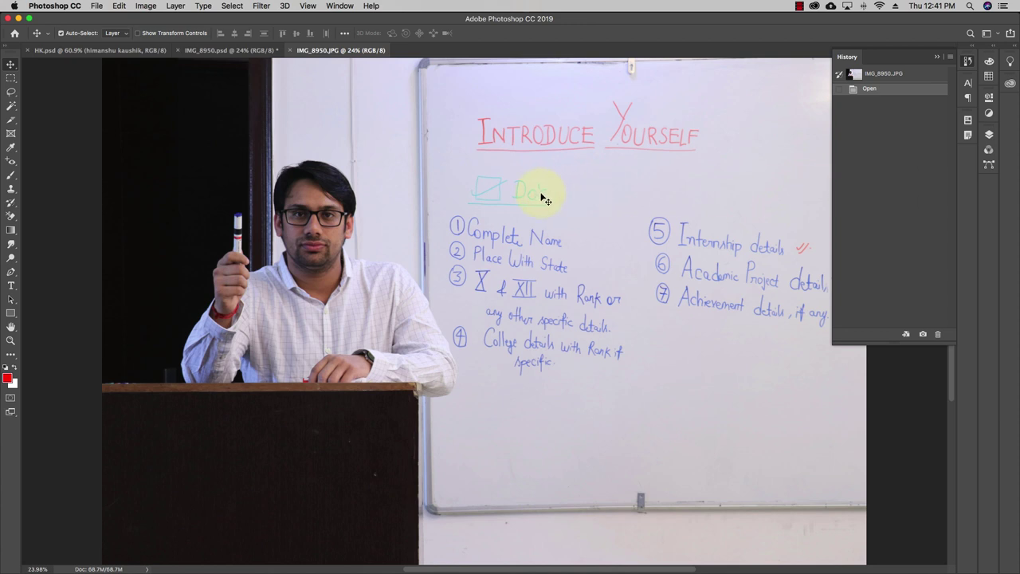
{"action": "left_click", "coordinate": [11, 175]}
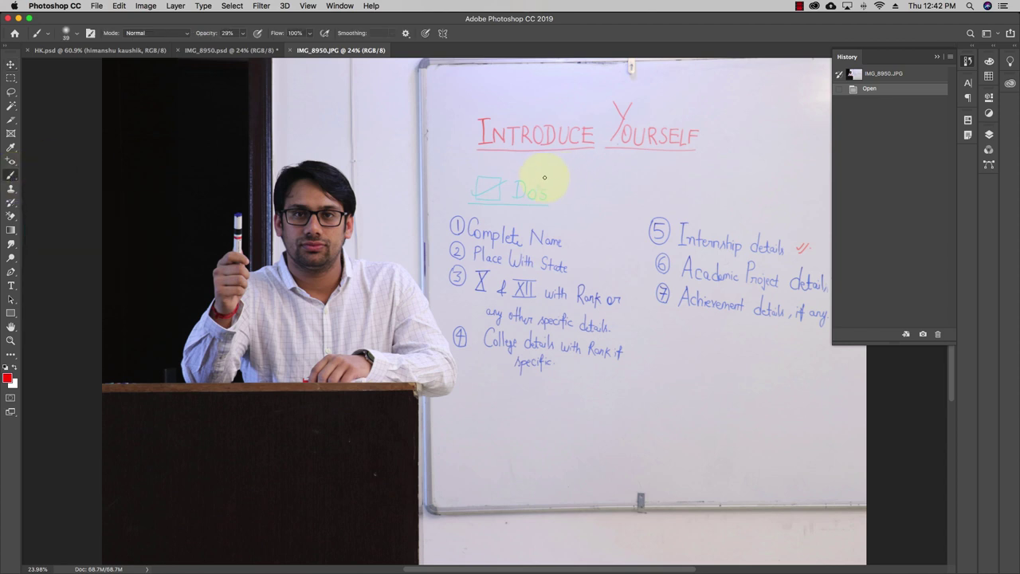
Step: Paint a red scribble, then paint blue (#3600ff) strokes with a 92 px brush
{"action": "mouse_move", "coordinate": [430, 195]}
{"action": "left_mouse_down"}
{"action": "mouse_move", "coordinate": [605, 175]}
{"action": "mouse_move", "coordinate": [689, 183]}
{"action": "mouse_move", "coordinate": [430, 207]}
{"action": "mouse_move", "coordinate": [689, 235]}
{"action": "mouse_move", "coordinate": [569, 263]}
{"action": "mouse_move", "coordinate": [526, 292]}
{"action": "mouse_move", "coordinate": [520, 304]}
{"action": "mouse_move", "coordinate": [534, 315]}
{"action": "mouse_move", "coordinate": [519, 331]}
{"action": "mouse_move", "coordinate": [549, 371]}
{"action": "left_mouse_up"}
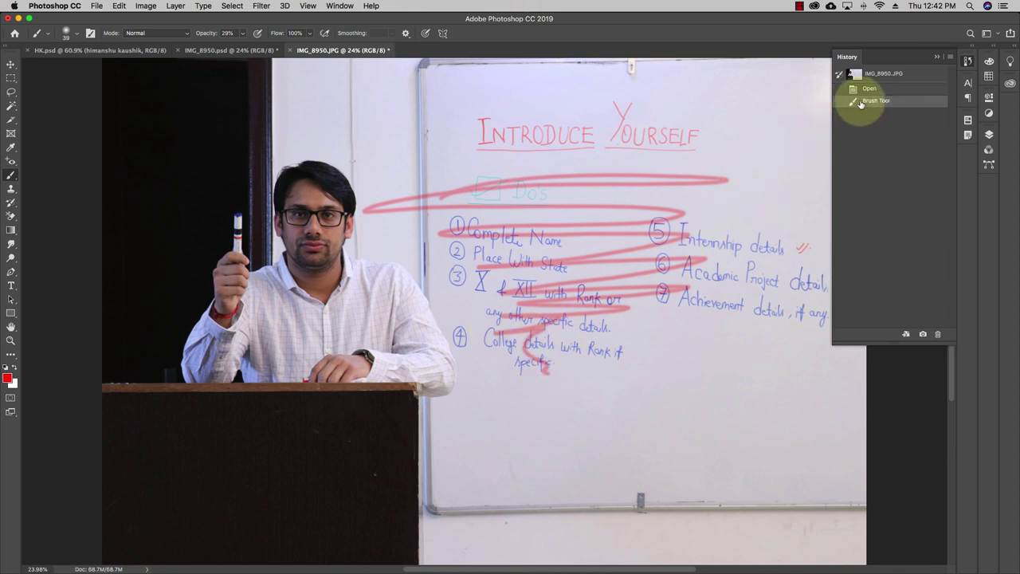
{"action": "left_click", "coordinate": [8, 378]}
{"action": "left_click", "coordinate": [587, 239]}
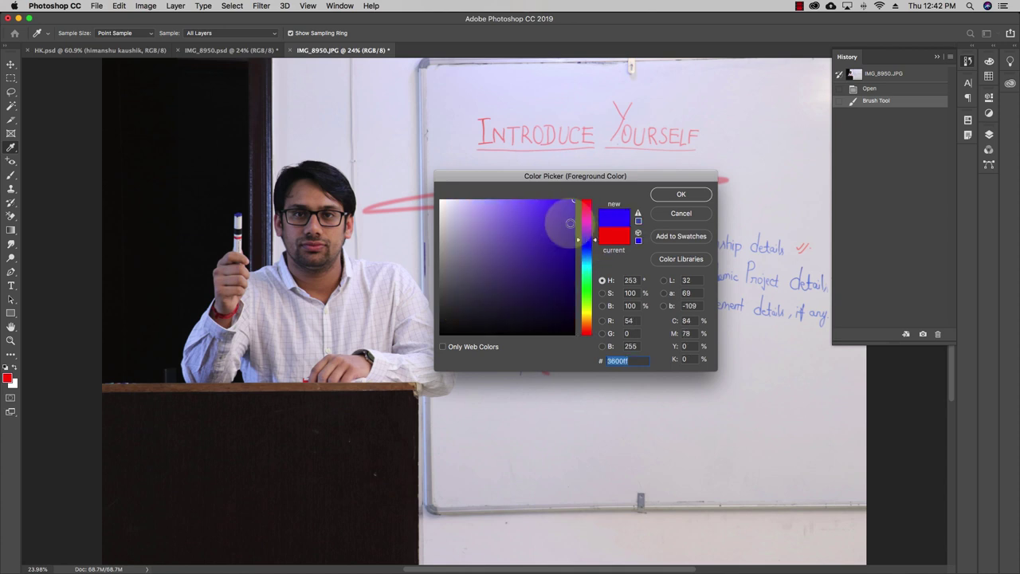
{"action": "left_click", "coordinate": [679, 194]}
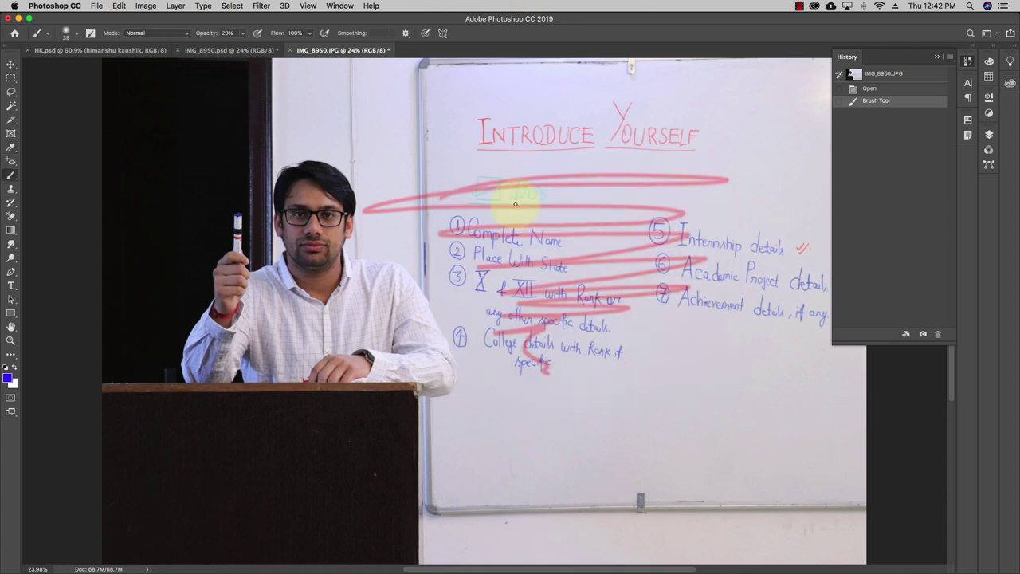
{"action": "left_click", "coordinate": [79, 34]}
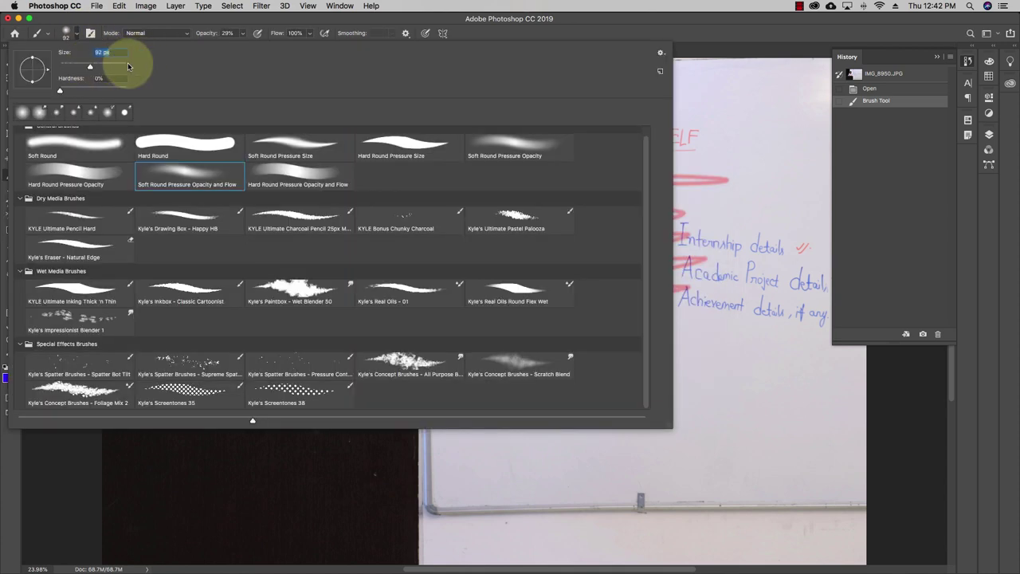
{"action": "left_click", "coordinate": [683, 70]}
{"action": "mouse_move", "coordinate": [486, 134]}
{"action": "left_mouse_down"}
{"action": "mouse_move", "coordinate": [500, 372]}
{"action": "mouse_move", "coordinate": [547, 311]}
{"action": "mouse_move", "coordinate": [623, 117]}
{"action": "mouse_move", "coordinate": [638, 398]}
{"action": "mouse_move", "coordinate": [738, 147]}
{"action": "mouse_move", "coordinate": [750, 223]}
{"action": "mouse_move", "coordinate": [524, 181]}
{"action": "mouse_move", "coordinate": [291, 211]}
{"action": "mouse_move", "coordinate": [312, 236]}
{"action": "mouse_move", "coordinate": [301, 276]}
{"action": "mouse_move", "coordinate": [259, 326]}
{"action": "mouse_move", "coordinate": [373, 355]}
{"action": "mouse_move", "coordinate": [694, 341]}
{"action": "left_mouse_up"}
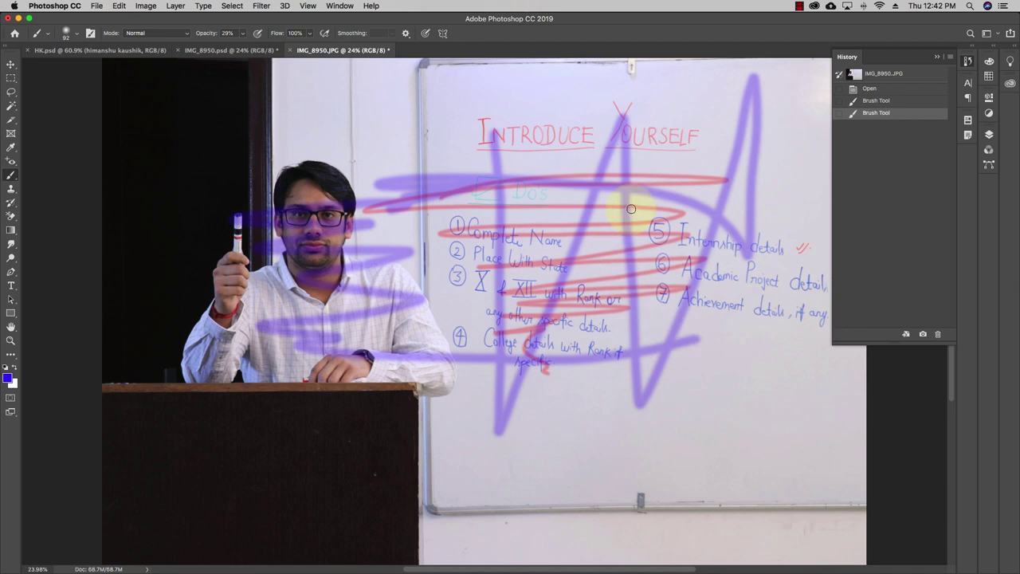
Step: Step back in History to the original snapshot, removing all red and blue strokes
{"action": "left_click", "coordinate": [871, 101]}
{"action": "left_click", "coordinate": [872, 90]}
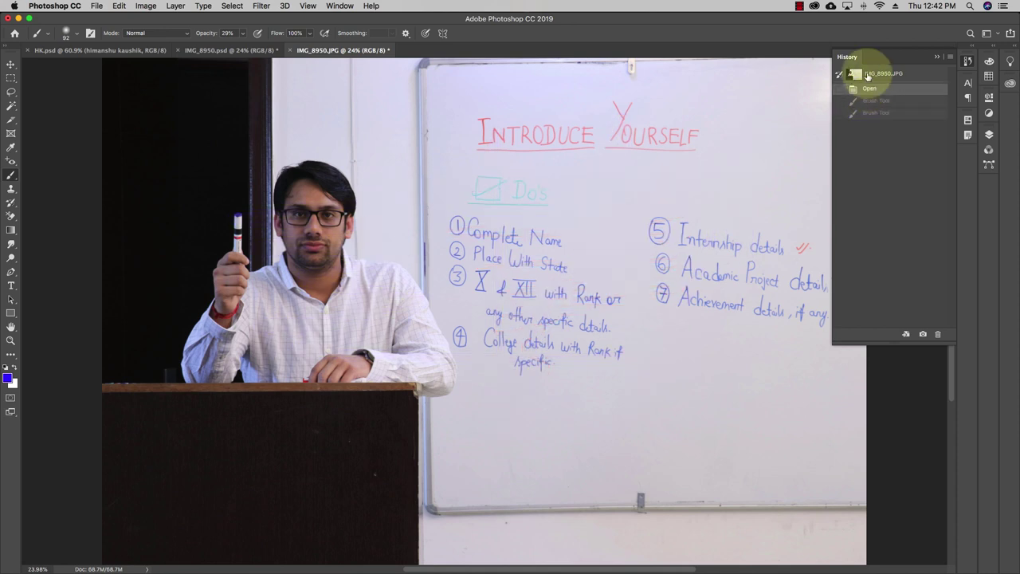
{"action": "left_click", "coordinate": [868, 75]}
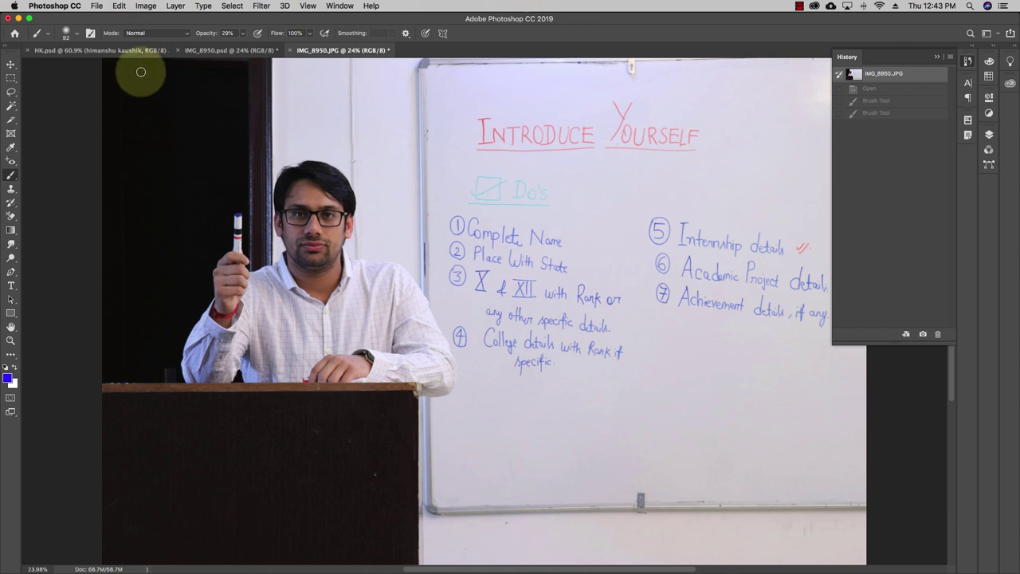
Step: Apply Image > Adjustments > Desaturate to make the whiteboard photo black and white
{"action": "left_click", "coordinate": [146, 6]}
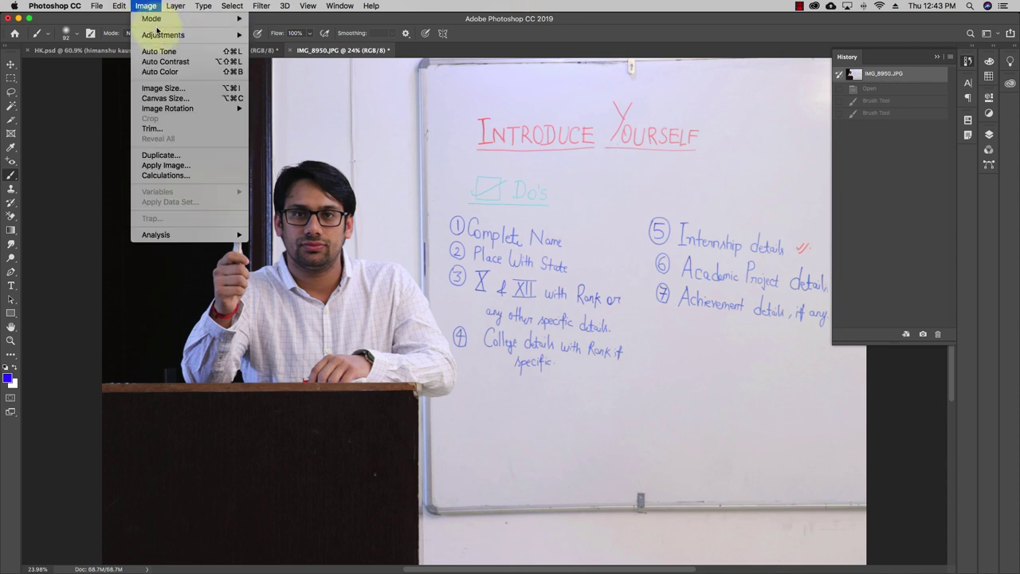
{"action": "mouse_move", "coordinate": [159, 35]}
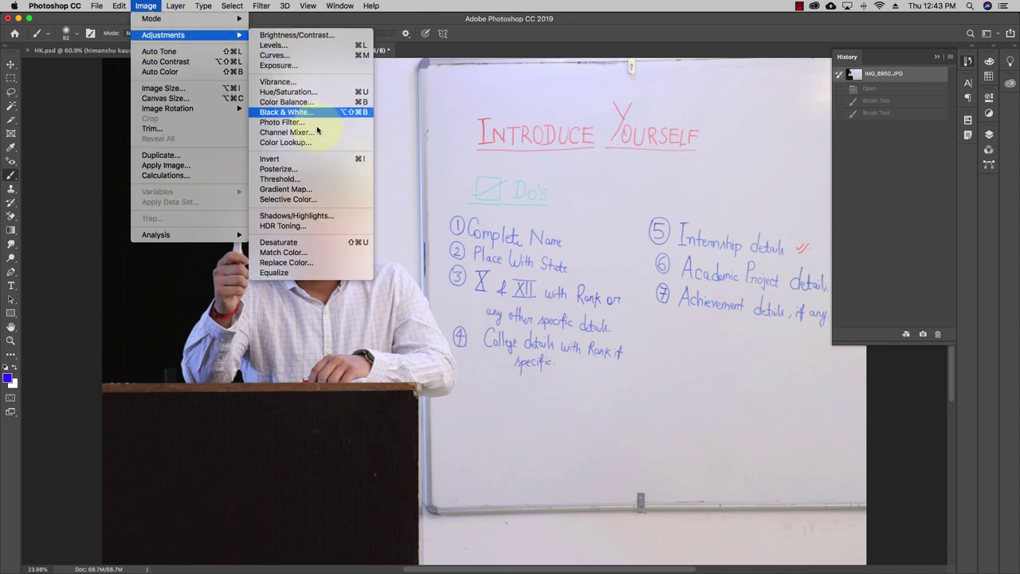
{"action": "left_click", "coordinate": [293, 242]}
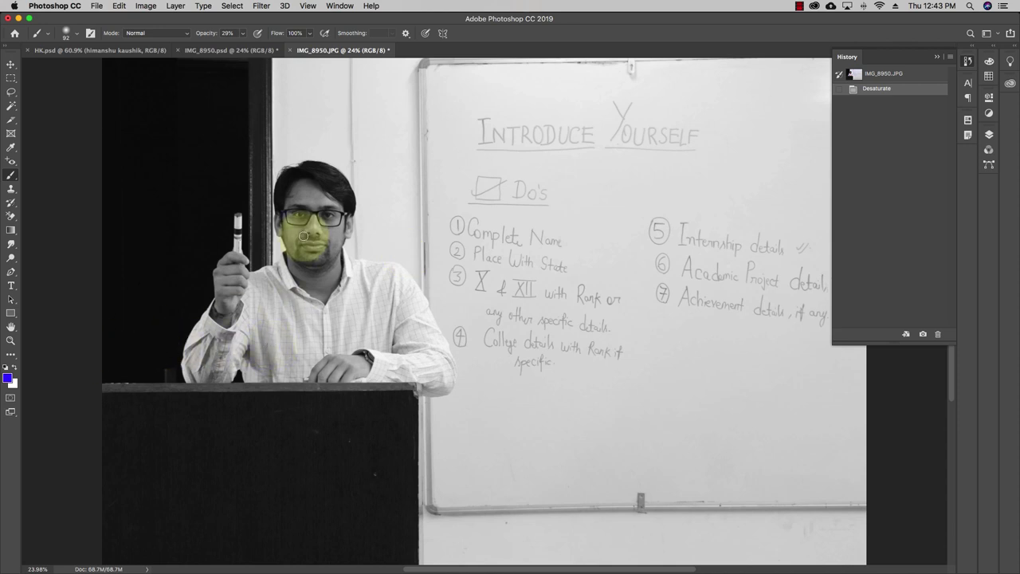
Step: With the History Brush, restore colour to the face and set a 166 px, 100% hardness round tip
{"action": "left_click", "coordinate": [12, 205]}
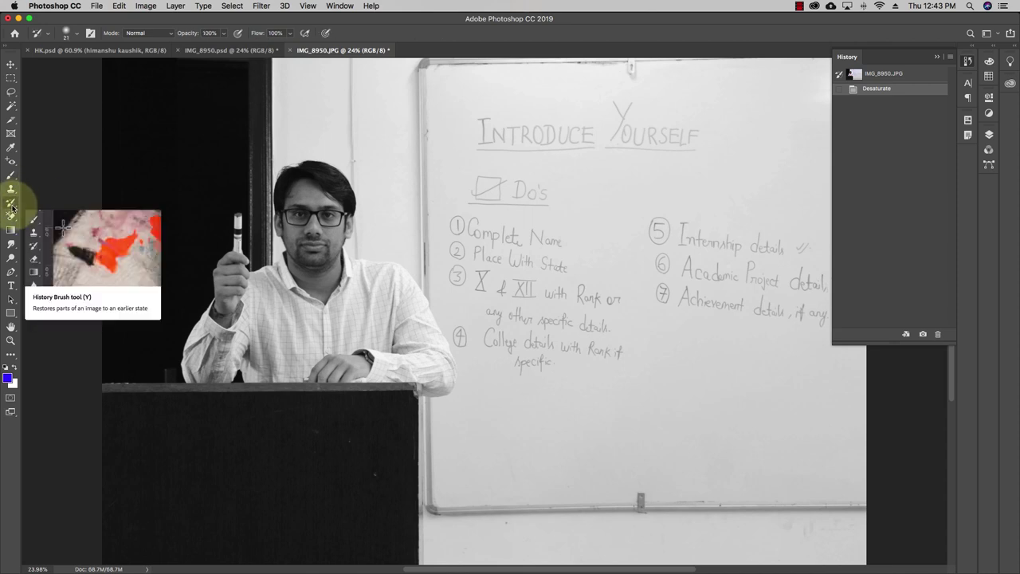
{"action": "mouse_move", "coordinate": [285, 271]}
{"action": "left_mouse_down"}
{"action": "mouse_move", "coordinate": [281, 246]}
{"action": "mouse_move", "coordinate": [296, 229]}
{"action": "left_mouse_up"}
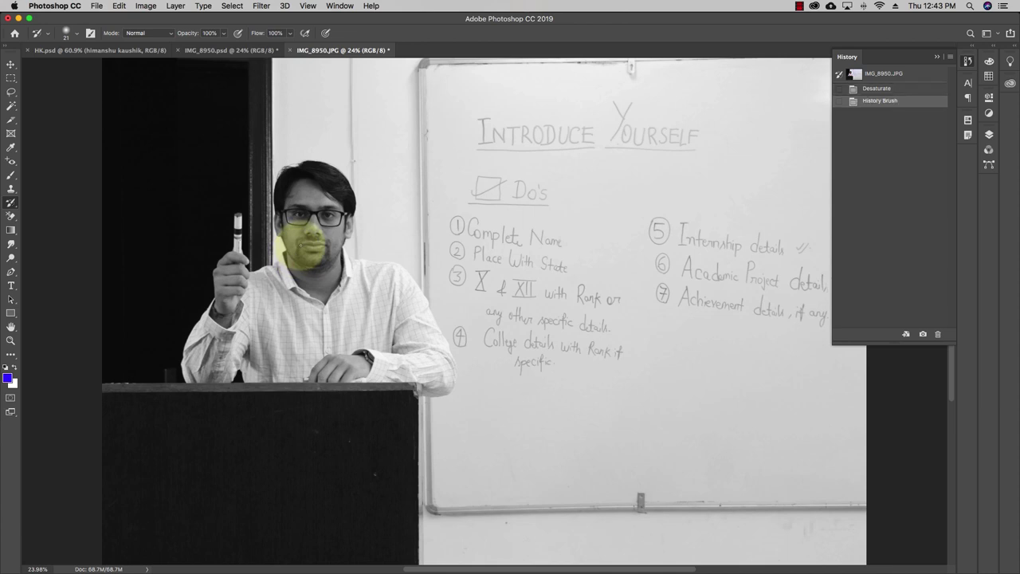
{"action": "left_click", "coordinate": [70, 33]}
{"action": "left_click_drag", "start_coordinate": [67, 68], "coordinate": [104, 67]}
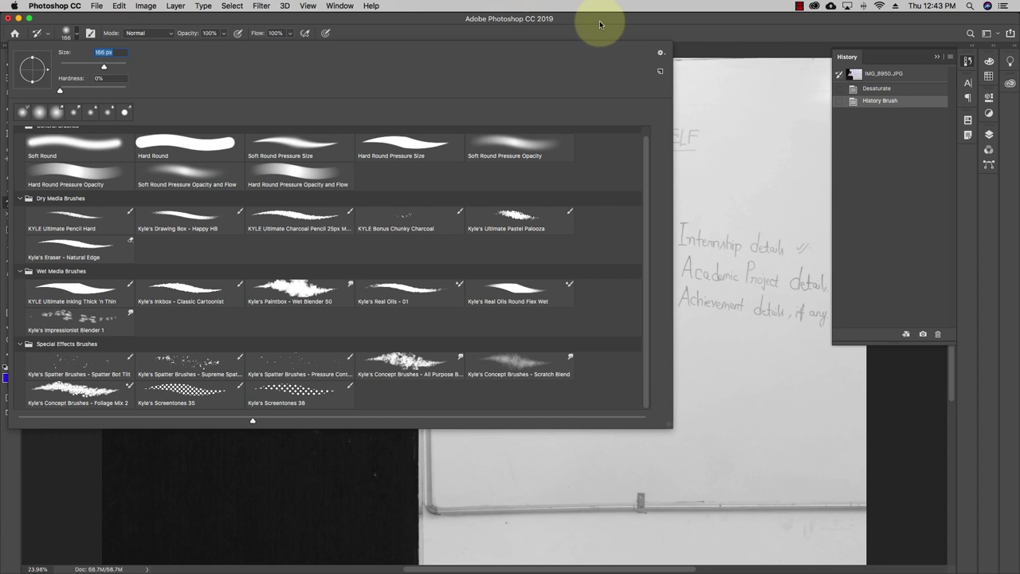
{"action": "left_click", "coordinate": [186, 140]}
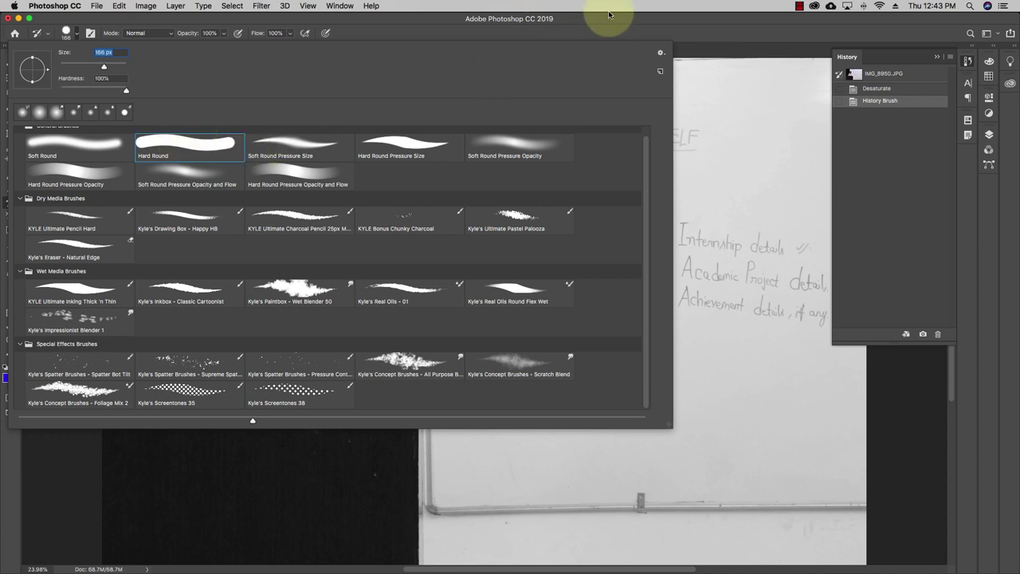
{"action": "key", "text": "Return"}
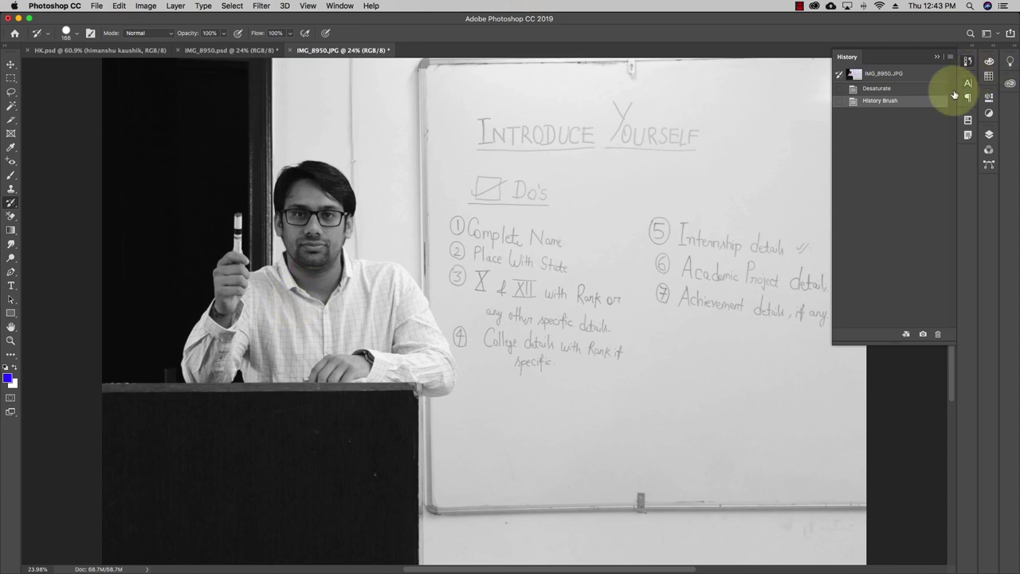
Step: Paint colour back onto the man's neck, raised hand, wrist, sleeve and shirt
{"action": "mouse_move", "coordinate": [304, 277]}
{"action": "left_mouse_down"}
{"action": "mouse_move", "coordinate": [338, 279]}
{"action": "mouse_move", "coordinate": [338, 200]}
{"action": "mouse_move", "coordinate": [316, 196]}
{"action": "mouse_move", "coordinate": [314, 210]}
{"action": "mouse_move", "coordinate": [298, 211]}
{"action": "mouse_move", "coordinate": [315, 220]}
{"action": "mouse_move", "coordinate": [303, 241]}
{"action": "mouse_move", "coordinate": [313, 231]}
{"action": "mouse_move", "coordinate": [310, 252]}
{"action": "mouse_move", "coordinate": [291, 236]}
{"action": "mouse_move", "coordinate": [322, 254]}
{"action": "mouse_move", "coordinate": [284, 225]}
{"action": "mouse_move", "coordinate": [315, 176]}
{"action": "mouse_move", "coordinate": [291, 187]}
{"action": "mouse_move", "coordinate": [328, 186]}
{"action": "mouse_move", "coordinate": [323, 239]}
{"action": "left_mouse_up"}
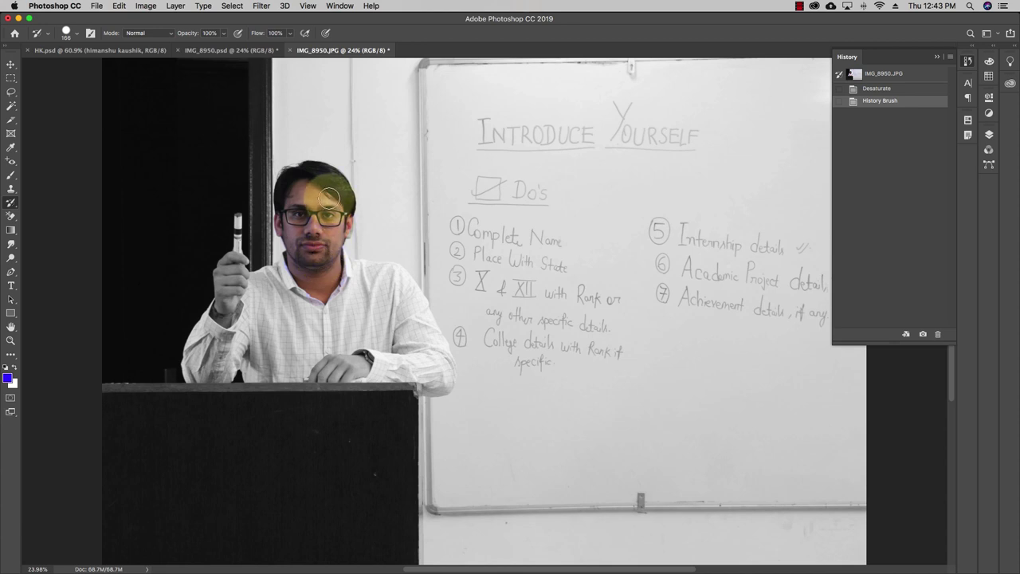
{"action": "left_click", "coordinate": [840, 80]}
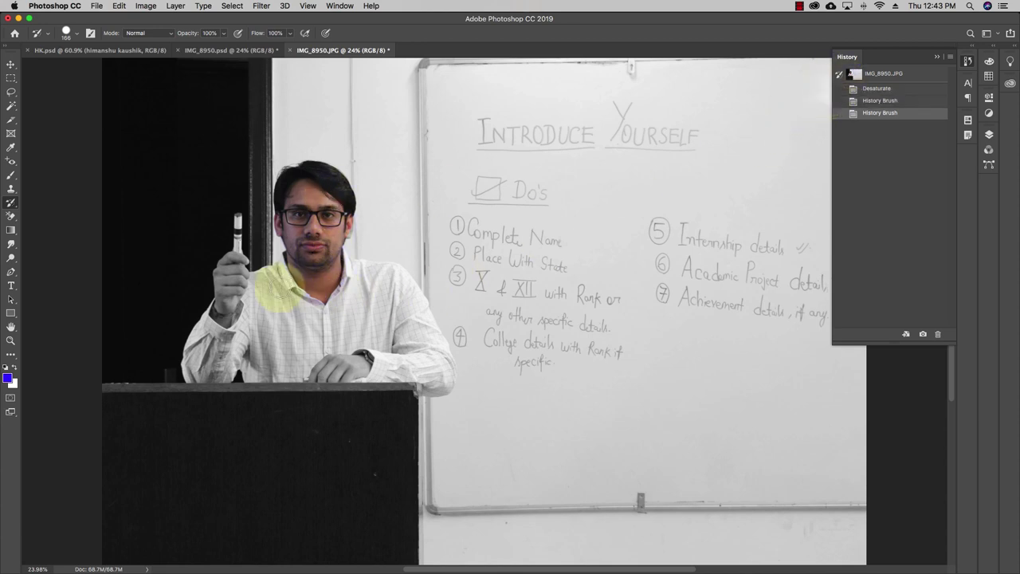
{"action": "mouse_move", "coordinate": [282, 269]}
{"action": "left_mouse_down"}
{"action": "mouse_move", "coordinate": [225, 304]}
{"action": "mouse_move", "coordinate": [240, 271]}
{"action": "mouse_move", "coordinate": [237, 263]}
{"action": "mouse_move", "coordinate": [224, 279]}
{"action": "mouse_move", "coordinate": [237, 256]}
{"action": "left_mouse_up"}
{"action": "left_click_drag", "start_coordinate": [237, 259], "coordinate": [236, 267]}
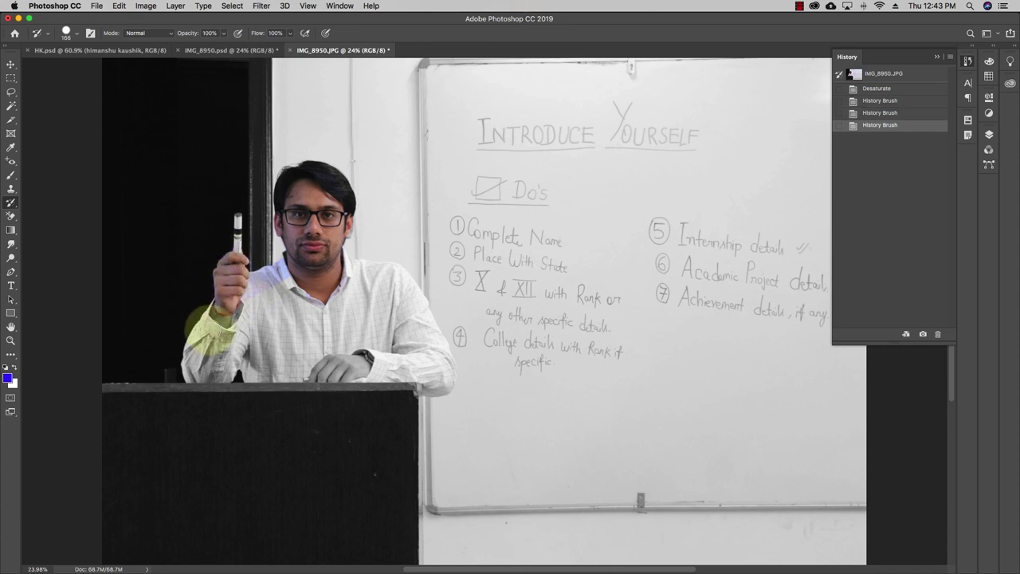
{"action": "mouse_move", "coordinate": [212, 330]}
{"action": "left_mouse_down"}
{"action": "mouse_move", "coordinate": [197, 368]}
{"action": "mouse_move", "coordinate": [418, 368]}
{"action": "mouse_move", "coordinate": [365, 370]}
{"action": "mouse_move", "coordinate": [441, 379]}
{"action": "mouse_move", "coordinate": [330, 366]}
{"action": "mouse_move", "coordinate": [427, 339]}
{"action": "mouse_move", "coordinate": [227, 344]}
{"action": "mouse_move", "coordinate": [263, 321]}
{"action": "mouse_move", "coordinate": [343, 313]}
{"action": "mouse_move", "coordinate": [311, 302]}
{"action": "mouse_move", "coordinate": [212, 339]}
{"action": "mouse_move", "coordinate": [192, 335]}
{"action": "mouse_move", "coordinate": [251, 293]}
{"action": "mouse_move", "coordinate": [340, 295]}
{"action": "mouse_move", "coordinate": [306, 289]}
{"action": "mouse_move", "coordinate": [228, 346]}
{"action": "mouse_move", "coordinate": [302, 343]}
{"action": "mouse_move", "coordinate": [260, 356]}
{"action": "mouse_move", "coordinate": [403, 339]}
{"action": "left_mouse_up"}
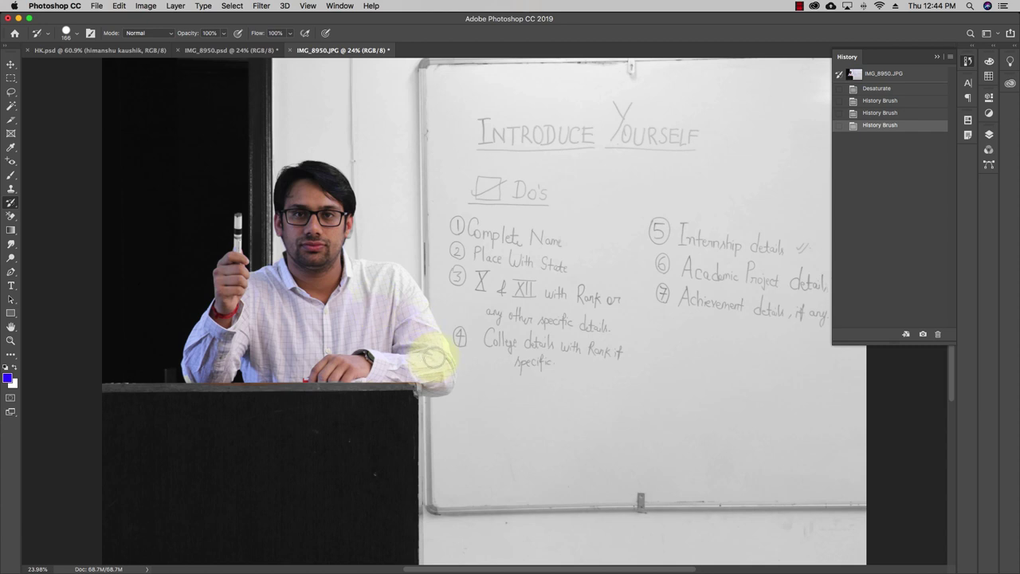
{"action": "mouse_move", "coordinate": [372, 276]}
{"action": "left_mouse_down"}
{"action": "mouse_move", "coordinate": [387, 283]}
{"action": "mouse_move", "coordinate": [334, 262]}
{"action": "mouse_move", "coordinate": [307, 302]}
{"action": "left_mouse_up"}
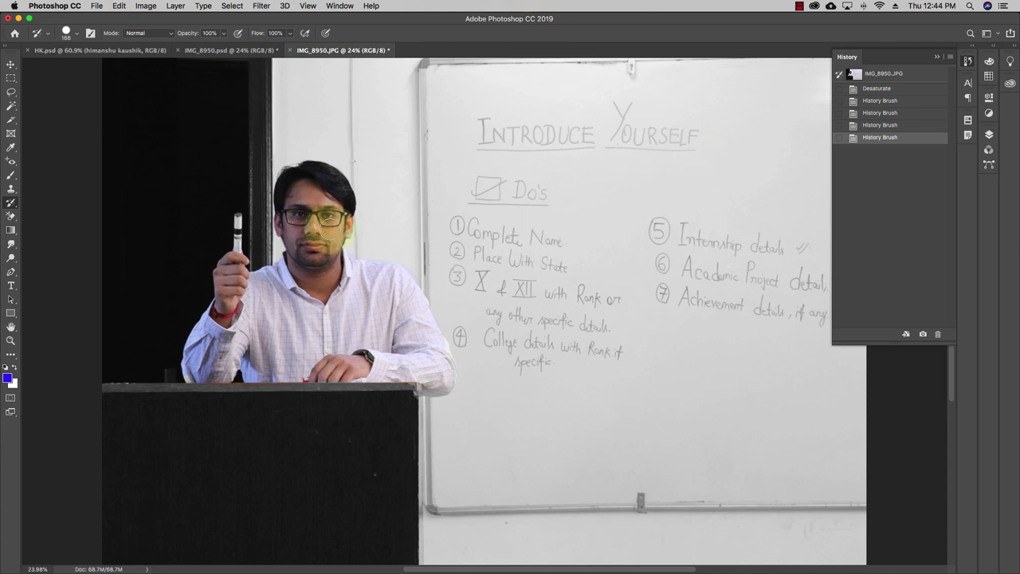
{"action": "mouse_move", "coordinate": [342, 231]}
{"action": "left_mouse_down"}
{"action": "mouse_move", "coordinate": [283, 232]}
{"action": "mouse_move", "coordinate": [335, 325]}
{"action": "mouse_move", "coordinate": [375, 343]}
{"action": "left_mouse_up"}
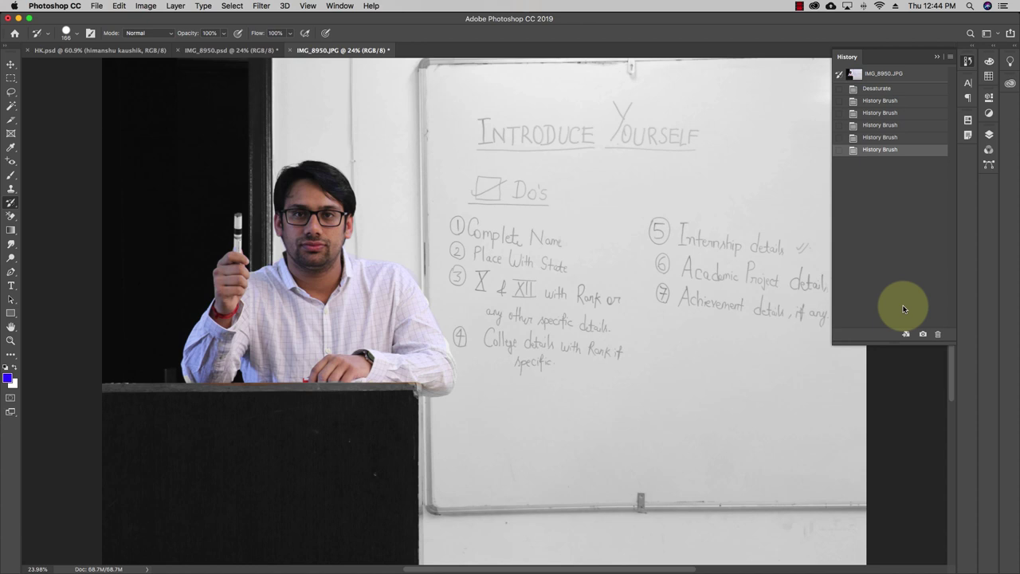
Step: Save a snapshot of the partly coloured photo and return to the full-colour original state
{"action": "left_click", "coordinate": [923, 334]}
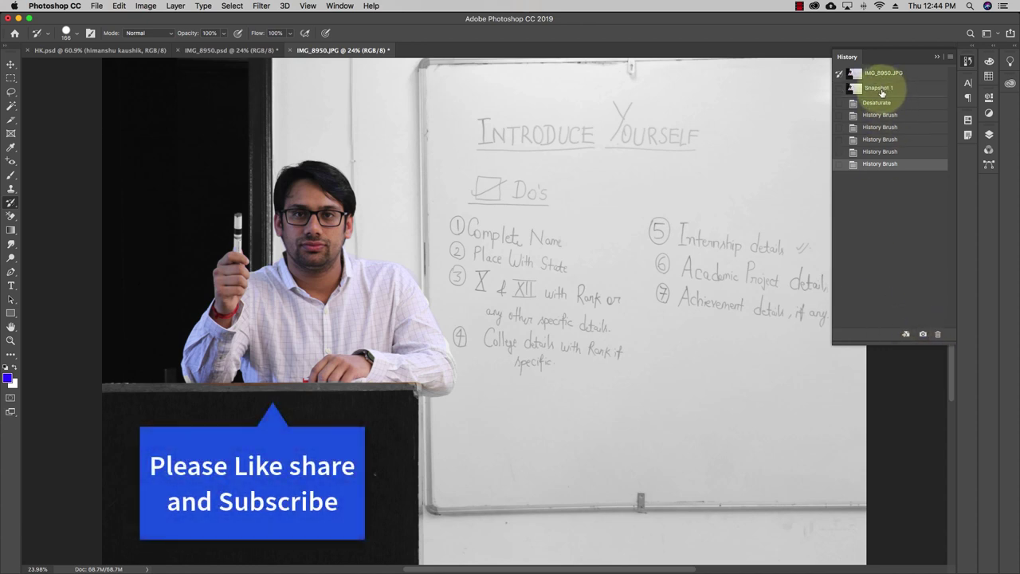
{"action": "left_click", "coordinate": [265, 7]}
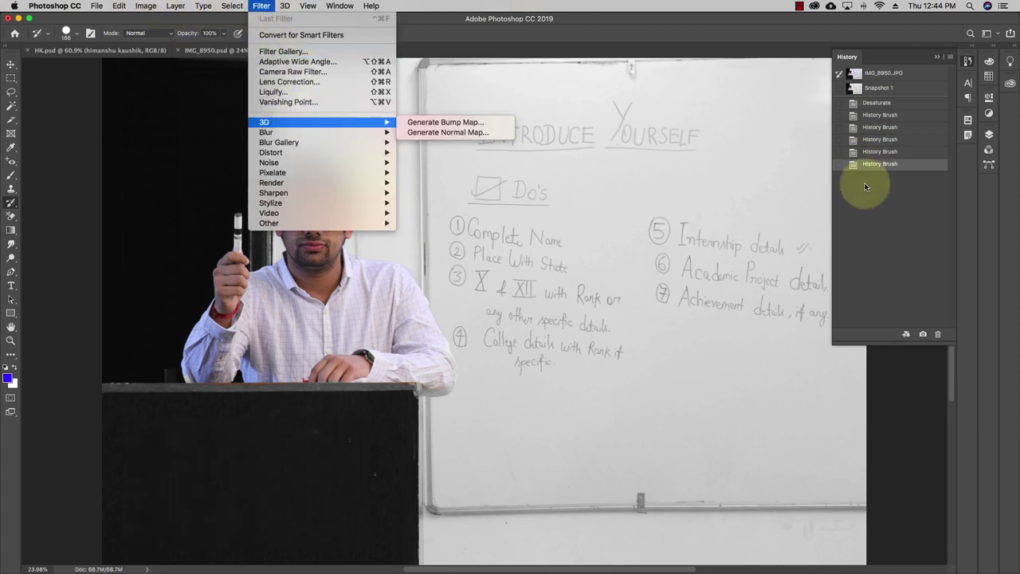
{"action": "left_click", "coordinate": [862, 91]}
{"action": "left_click", "coordinate": [861, 73]}
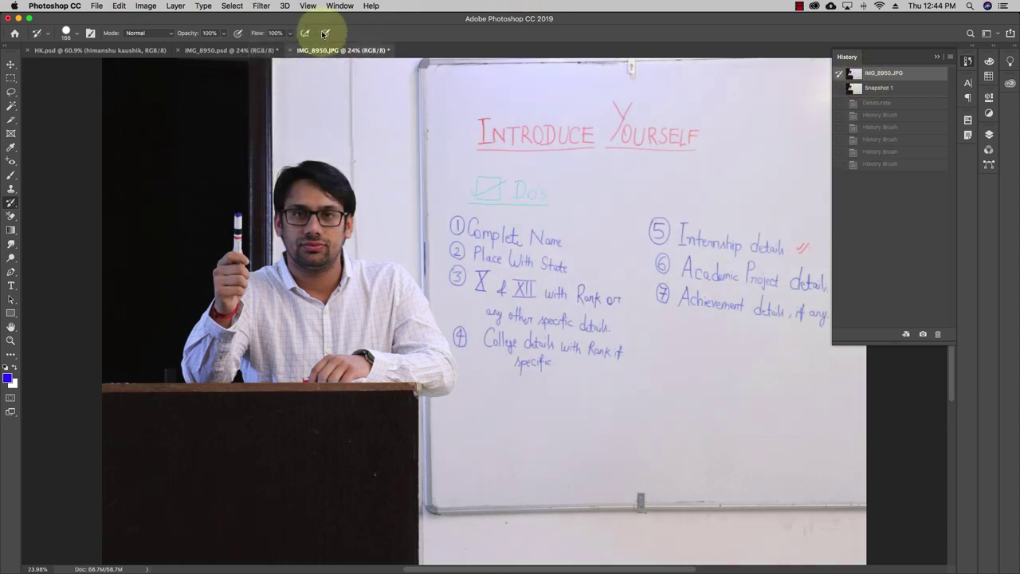
Step: Try the Blur and Blur More filters, undoing each, then reopen the Filter > Blur submenu
{"action": "left_click", "coordinate": [260, 6]}
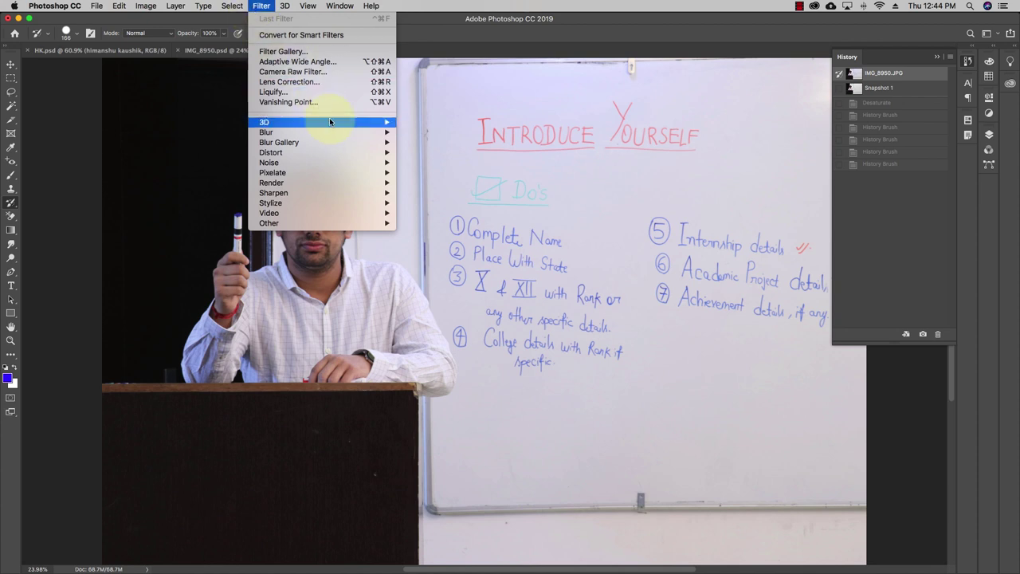
{"action": "mouse_move", "coordinate": [343, 135]}
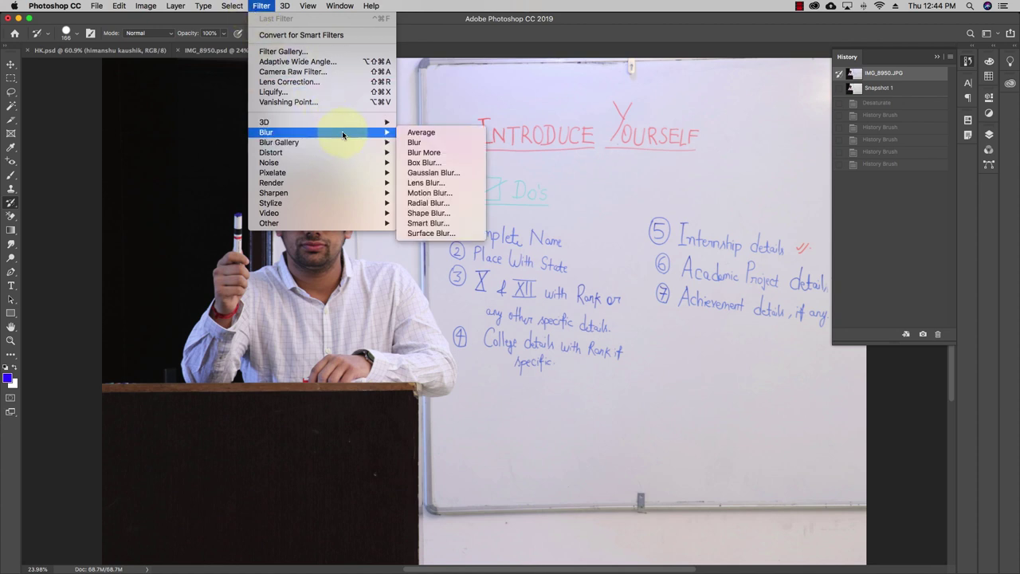
{"action": "left_click", "coordinate": [433, 145]}
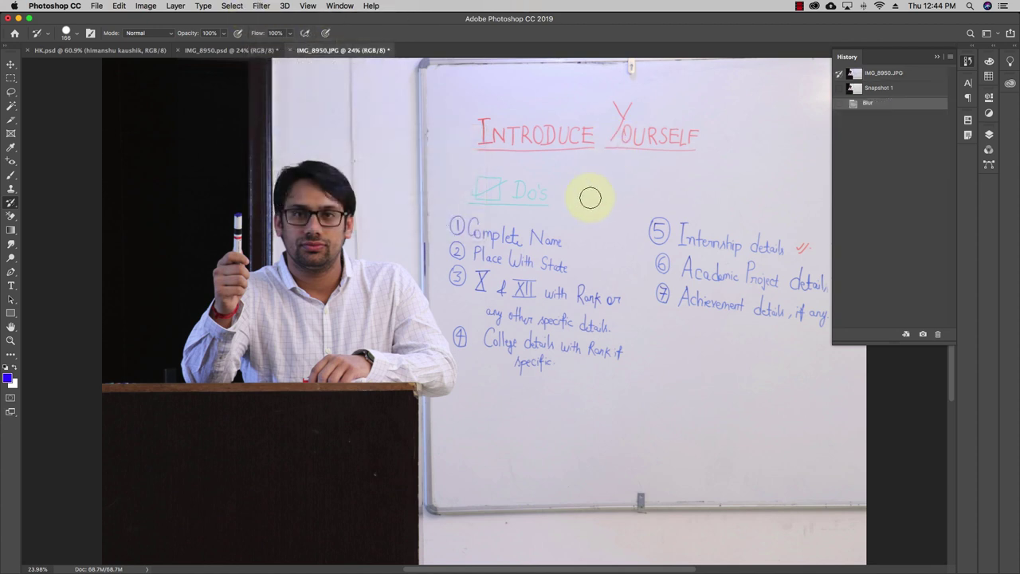
{"action": "key", "text": "super+z"}
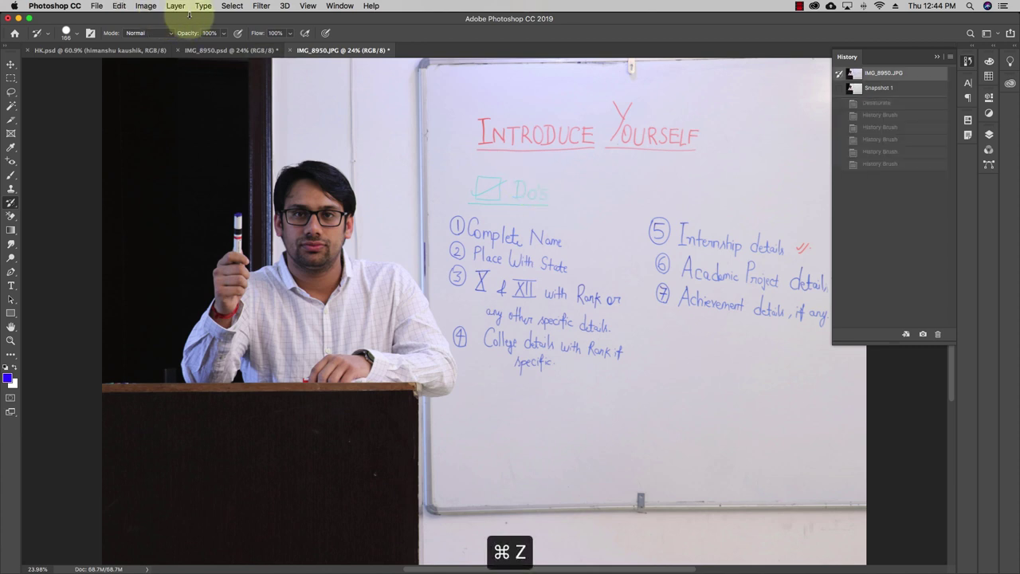
{"action": "left_click", "coordinate": [259, 6]}
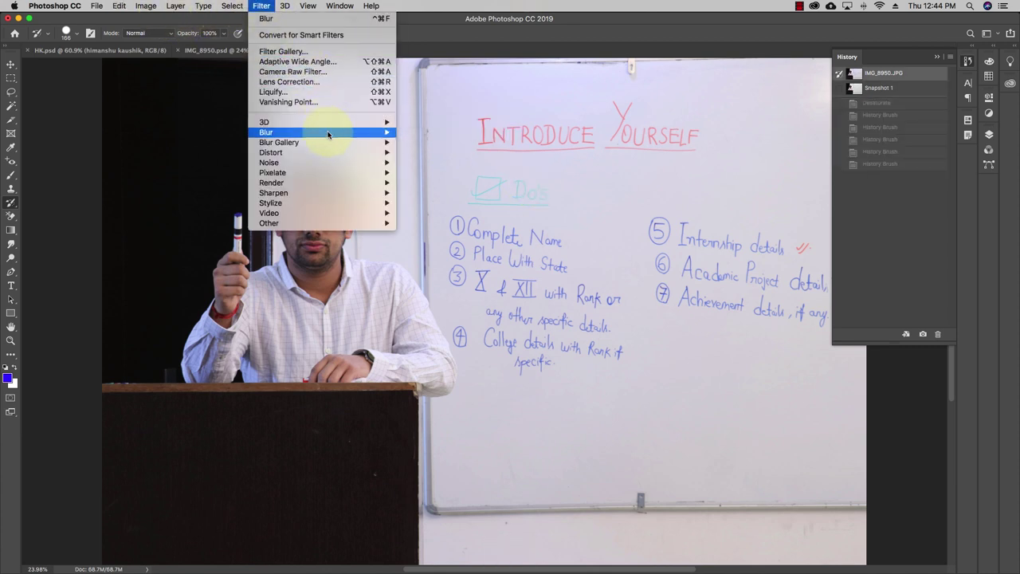
{"action": "mouse_move", "coordinate": [327, 134]}
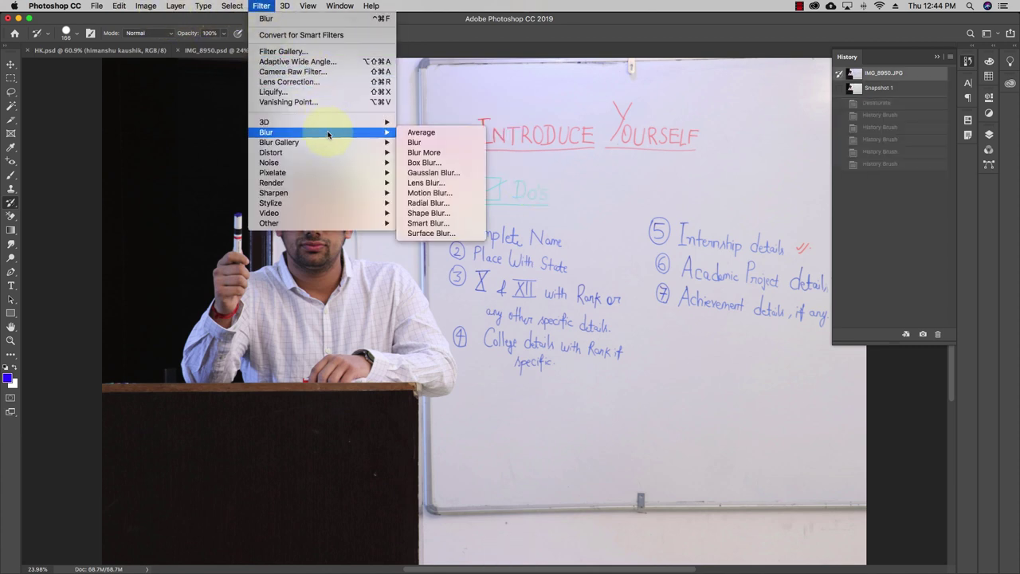
{"action": "left_click", "coordinate": [436, 153]}
{"action": "key", "text": "super+z"}
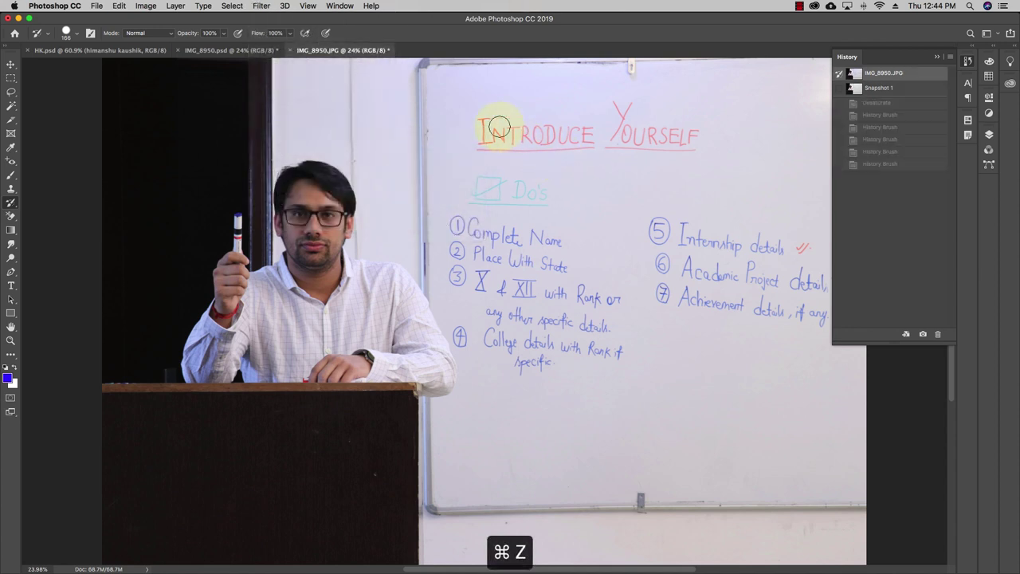
{"action": "left_click", "coordinate": [261, 6]}
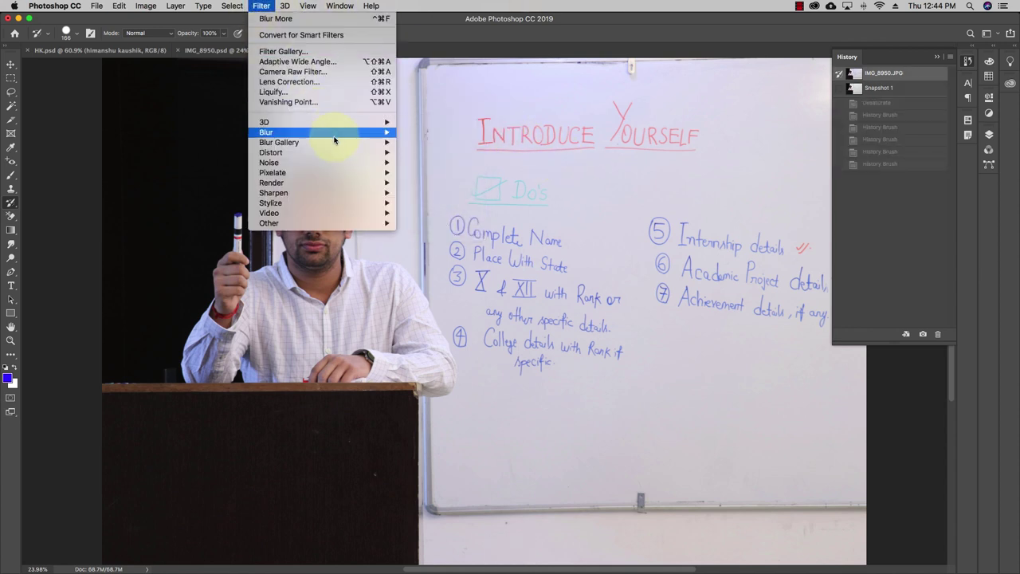
{"action": "mouse_move", "coordinate": [336, 139]}
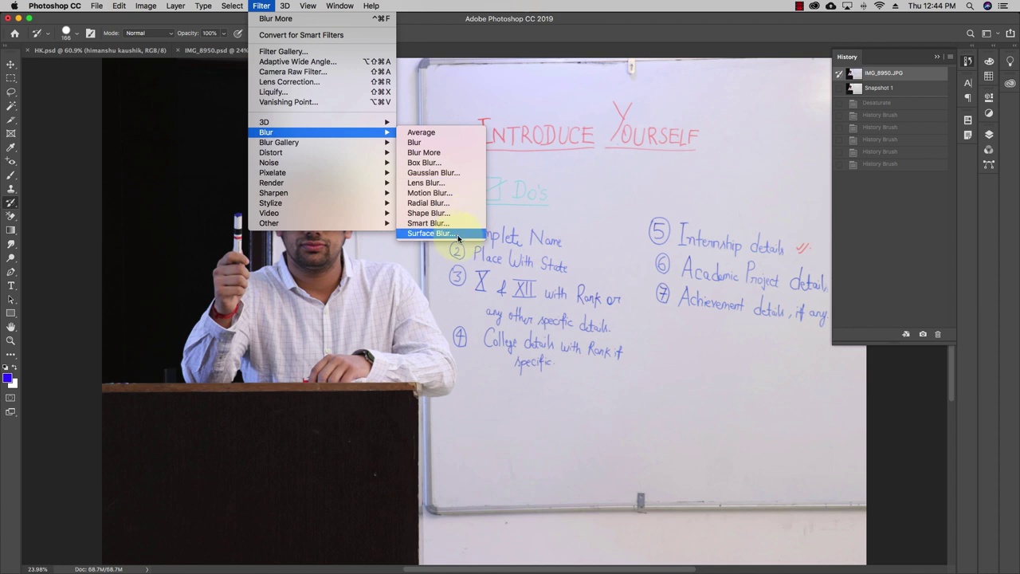
Step: Apply Gaussian Blur with a 27.5-pixel radius to the entire IMG_8950.JPG photo
{"action": "left_click", "coordinate": [446, 172]}
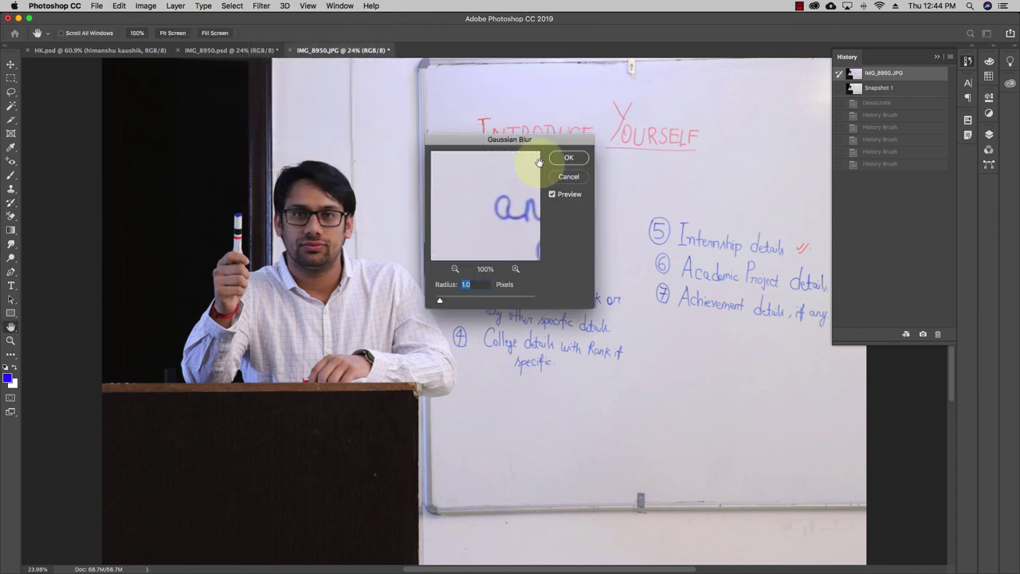
{"action": "left_click_drag", "start_coordinate": [442, 303], "coordinate": [483, 301]}
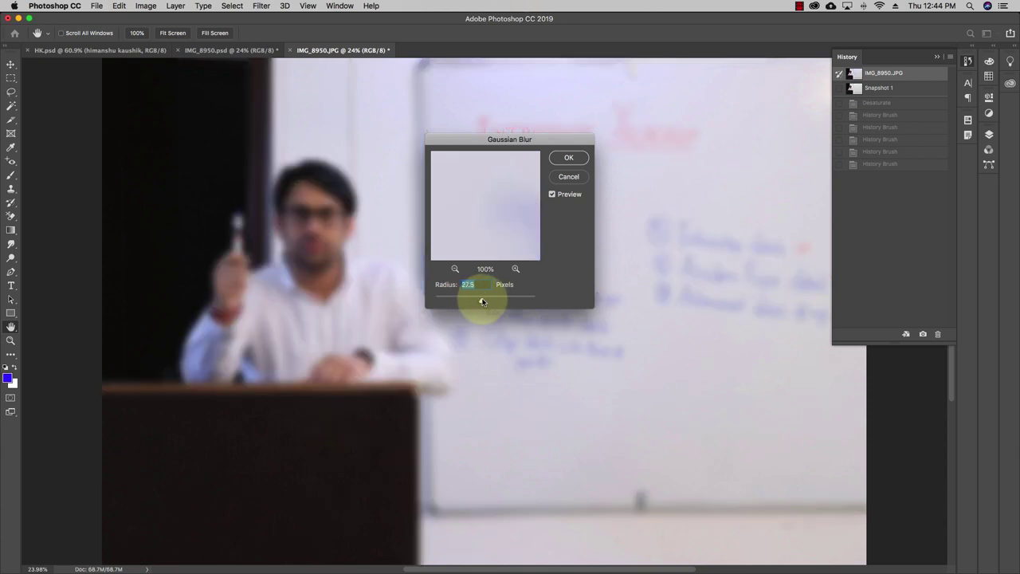
{"action": "left_click", "coordinate": [558, 162]}
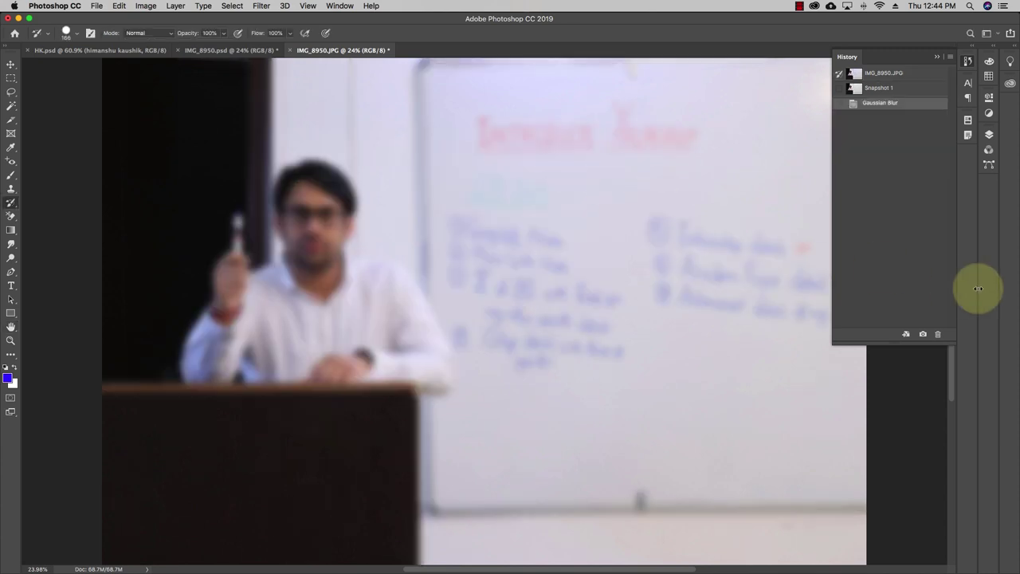
Step: Save Snapshot 2, test and undo a restoring stroke, then choose the Soft Round Pressure Opacity tip
{"action": "left_click", "coordinate": [923, 335]}
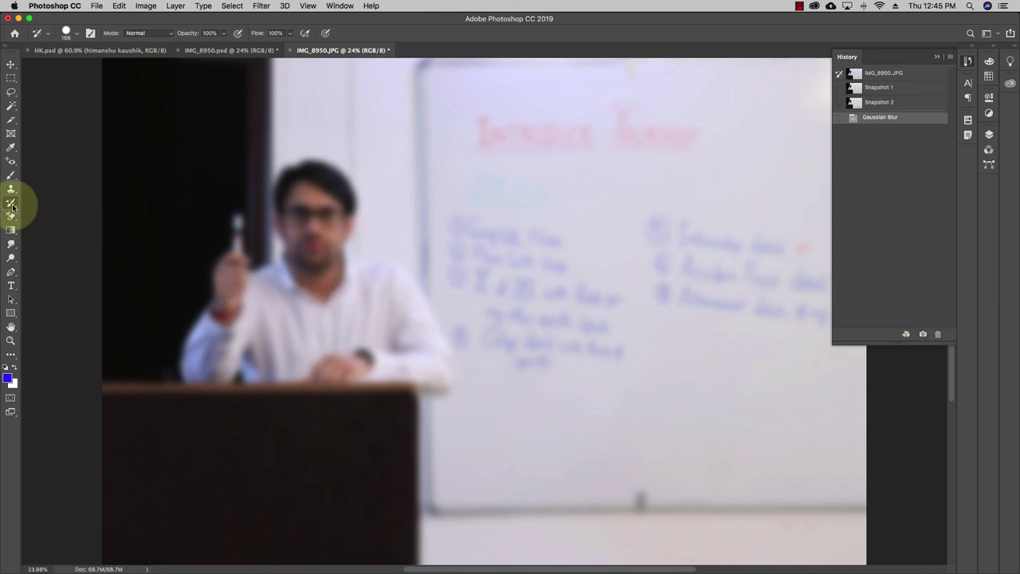
{"action": "mouse_move", "coordinate": [261, 360]}
{"action": "left_mouse_down"}
{"action": "mouse_move", "coordinate": [311, 307]}
{"action": "mouse_move", "coordinate": [322, 267]}
{"action": "mouse_move", "coordinate": [305, 274]}
{"action": "mouse_move", "coordinate": [329, 280]}
{"action": "mouse_move", "coordinate": [314, 252]}
{"action": "mouse_move", "coordinate": [300, 262]}
{"action": "mouse_move", "coordinate": [331, 229]}
{"action": "mouse_move", "coordinate": [320, 254]}
{"action": "mouse_move", "coordinate": [343, 217]}
{"action": "mouse_move", "coordinate": [333, 241]}
{"action": "mouse_move", "coordinate": [340, 208]}
{"action": "mouse_move", "coordinate": [309, 196]}
{"action": "mouse_move", "coordinate": [340, 209]}
{"action": "mouse_move", "coordinate": [324, 186]}
{"action": "mouse_move", "coordinate": [308, 194]}
{"action": "mouse_move", "coordinate": [343, 188]}
{"action": "mouse_move", "coordinate": [299, 180]}
{"action": "mouse_move", "coordinate": [288, 195]}
{"action": "mouse_move", "coordinate": [295, 258]}
{"action": "mouse_move", "coordinate": [243, 285]}
{"action": "mouse_move", "coordinate": [227, 274]}
{"action": "mouse_move", "coordinate": [243, 299]}
{"action": "mouse_move", "coordinate": [376, 287]}
{"action": "mouse_move", "coordinate": [337, 324]}
{"action": "left_mouse_up"}
{"action": "scroll", "coordinate": [371, 290], "scroll_direction": "down", "scroll_amount": 1}
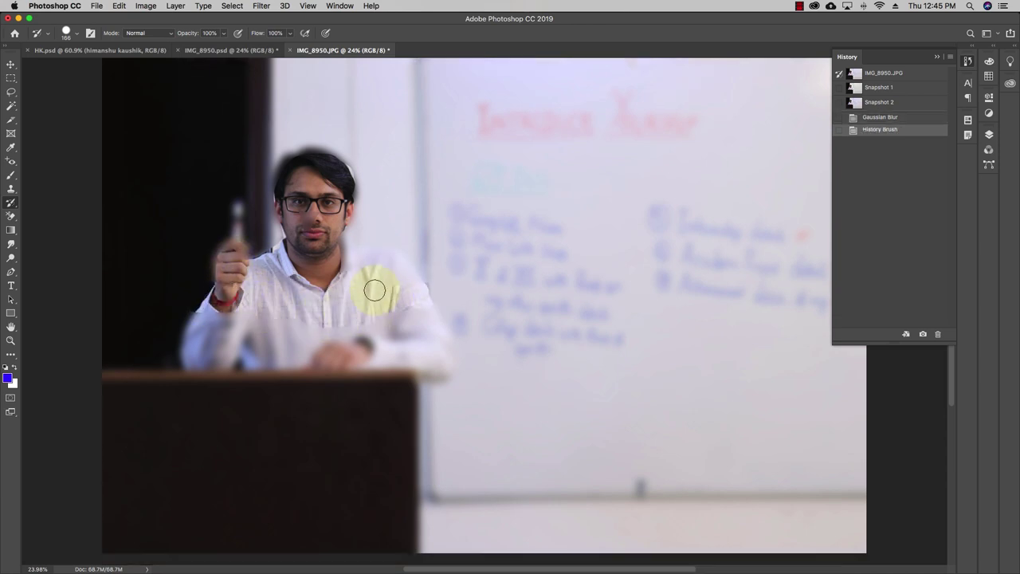
{"action": "key", "text": "super+z"}
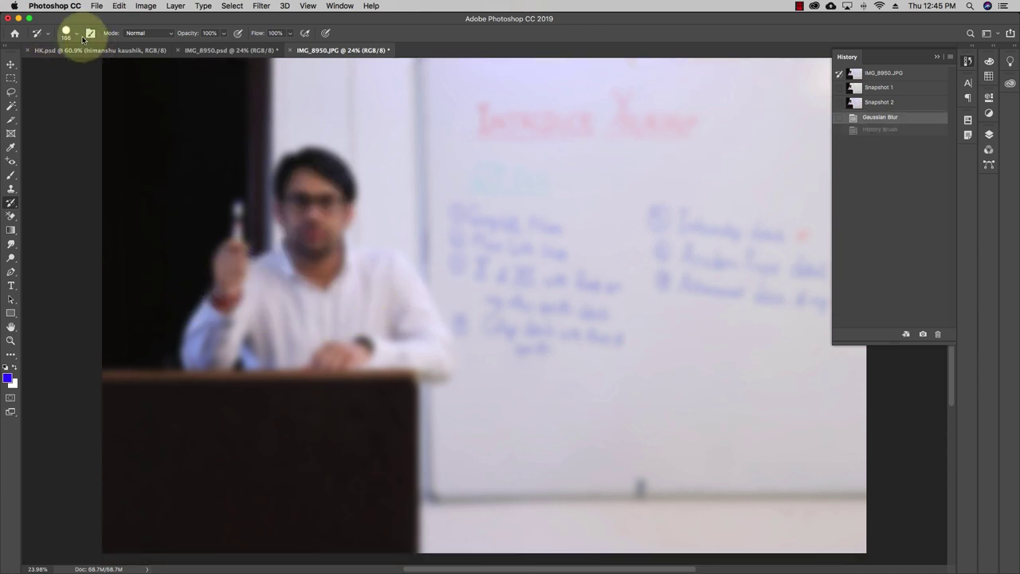
{"action": "left_click", "coordinate": [70, 33]}
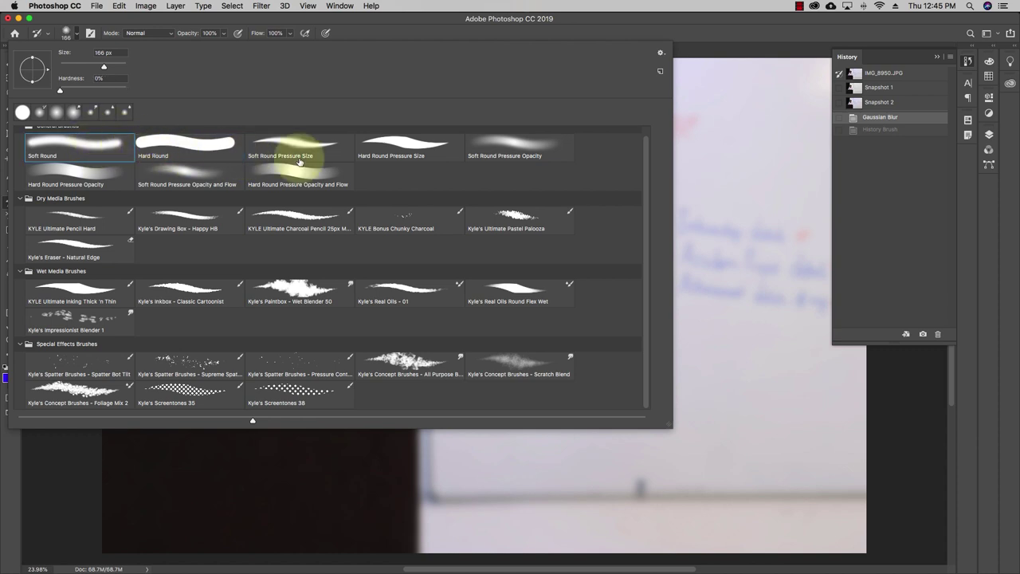
{"action": "left_click", "coordinate": [512, 155]}
Step: Paint the man back into sharp focus with the soft History Brush, then revert to the original IMG_8950.JPG state
{"action": "left_click", "coordinate": [603, 39]}
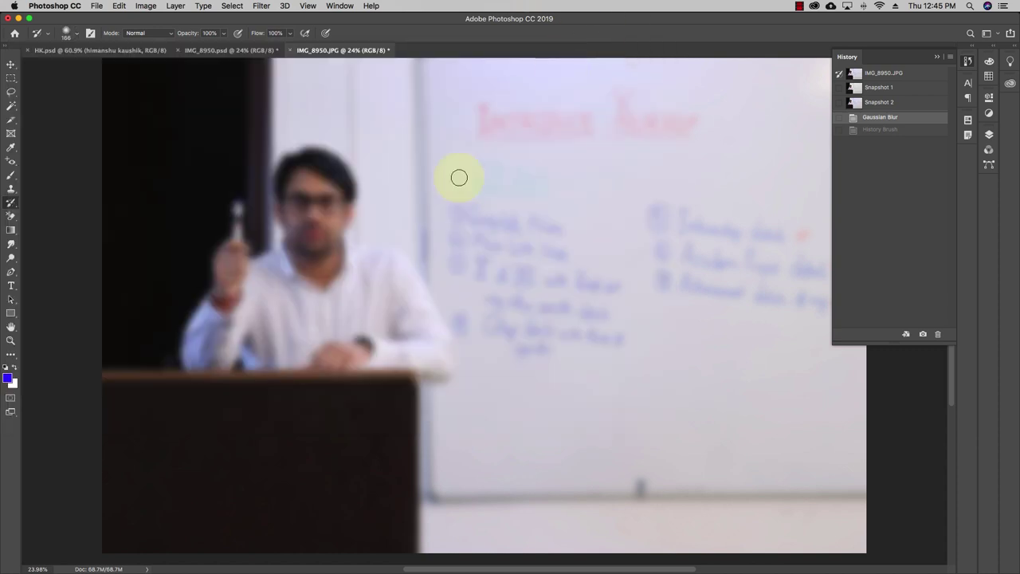
{"action": "mouse_move", "coordinate": [281, 319]}
{"action": "left_mouse_down"}
{"action": "mouse_move", "coordinate": [339, 283]}
{"action": "mouse_move", "coordinate": [345, 290]}
{"action": "mouse_move", "coordinate": [271, 302]}
{"action": "mouse_move", "coordinate": [293, 258]}
{"action": "mouse_move", "coordinate": [319, 253]}
{"action": "mouse_move", "coordinate": [309, 254]}
{"action": "mouse_move", "coordinate": [322, 239]}
{"action": "mouse_move", "coordinate": [297, 231]}
{"action": "mouse_move", "coordinate": [314, 212]}
{"action": "mouse_move", "coordinate": [338, 223]}
{"action": "mouse_move", "coordinate": [323, 232]}
{"action": "mouse_move", "coordinate": [343, 212]}
{"action": "mouse_move", "coordinate": [327, 239]}
{"action": "mouse_move", "coordinate": [343, 205]}
{"action": "mouse_move", "coordinate": [306, 209]}
{"action": "mouse_move", "coordinate": [334, 182]}
{"action": "mouse_move", "coordinate": [292, 184]}
{"action": "mouse_move", "coordinate": [332, 166]}
{"action": "mouse_move", "coordinate": [294, 173]}
{"action": "mouse_move", "coordinate": [323, 166]}
{"action": "mouse_move", "coordinate": [283, 192]}
{"action": "mouse_move", "coordinate": [290, 275]}
{"action": "mouse_move", "coordinate": [222, 278]}
{"action": "mouse_move", "coordinate": [232, 253]}
{"action": "mouse_move", "coordinate": [231, 290]}
{"action": "mouse_move", "coordinate": [242, 263]}
{"action": "mouse_move", "coordinate": [187, 357]}
{"action": "mouse_move", "coordinate": [242, 323]}
{"action": "mouse_move", "coordinate": [268, 339]}
{"action": "mouse_move", "coordinate": [268, 365]}
{"action": "mouse_move", "coordinate": [368, 327]}
{"action": "mouse_move", "coordinate": [275, 343]}
{"action": "mouse_move", "coordinate": [228, 332]}
{"action": "mouse_move", "coordinate": [245, 295]}
{"action": "mouse_move", "coordinate": [412, 337]}
{"action": "mouse_move", "coordinate": [342, 350]}
{"action": "mouse_move", "coordinate": [415, 354]}
{"action": "mouse_move", "coordinate": [347, 357]}
{"action": "mouse_move", "coordinate": [419, 364]}
{"action": "mouse_move", "coordinate": [432, 336]}
{"action": "mouse_move", "coordinate": [431, 355]}
{"action": "mouse_move", "coordinate": [364, 260]}
{"action": "mouse_move", "coordinate": [388, 271]}
{"action": "mouse_move", "coordinate": [365, 253]}
{"action": "mouse_move", "coordinate": [329, 253]}
{"action": "mouse_move", "coordinate": [348, 188]}
{"action": "mouse_move", "coordinate": [340, 176]}
{"action": "mouse_move", "coordinate": [304, 164]}
{"action": "mouse_move", "coordinate": [281, 187]}
{"action": "mouse_move", "coordinate": [285, 169]}
{"action": "mouse_move", "coordinate": [319, 161]}
{"action": "mouse_move", "coordinate": [312, 198]}
{"action": "left_mouse_up"}
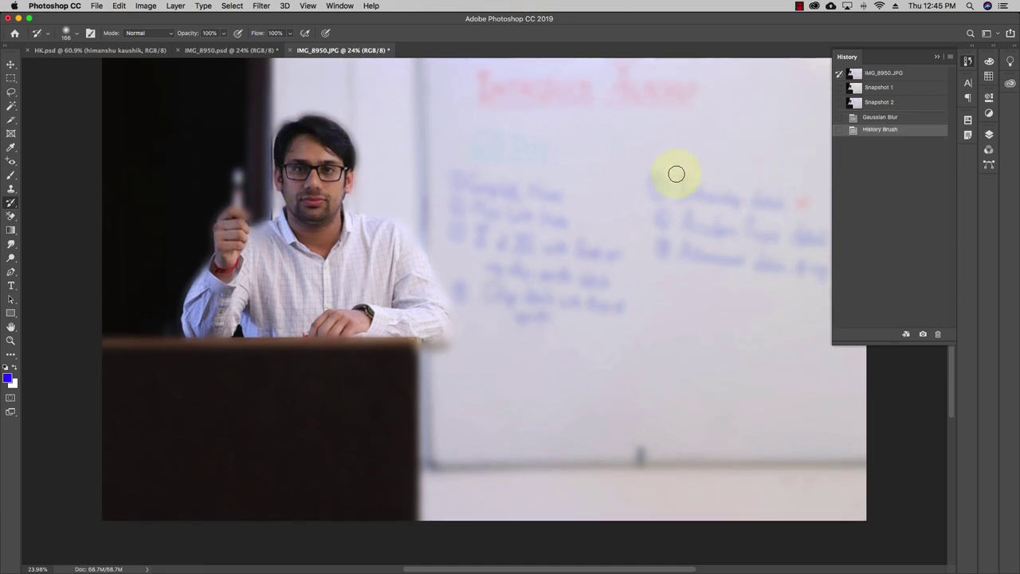
{"action": "scroll", "coordinate": [675, 173], "scroll_direction": "up", "scroll_amount": 2}
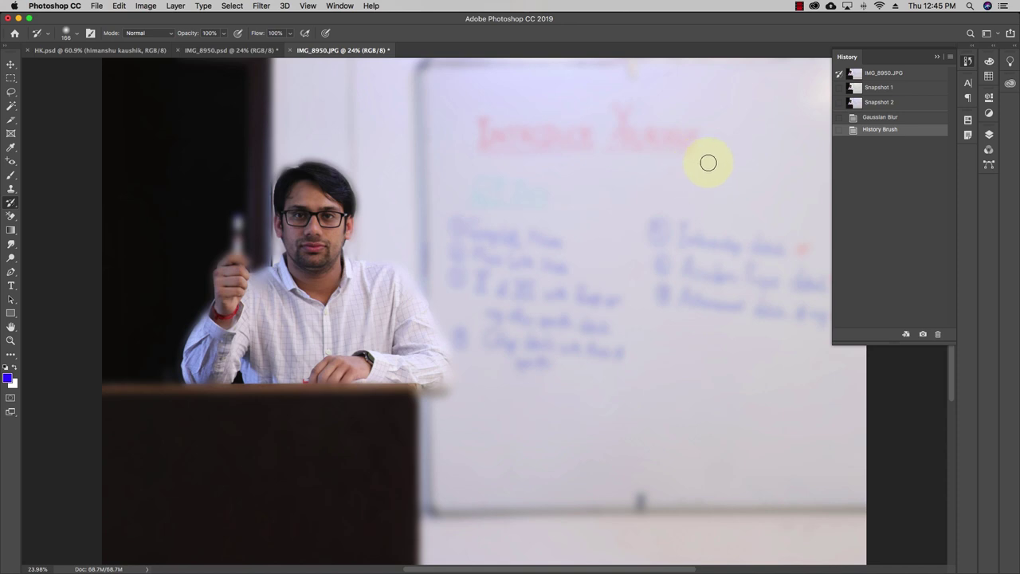
{"action": "left_click", "coordinate": [877, 74]}
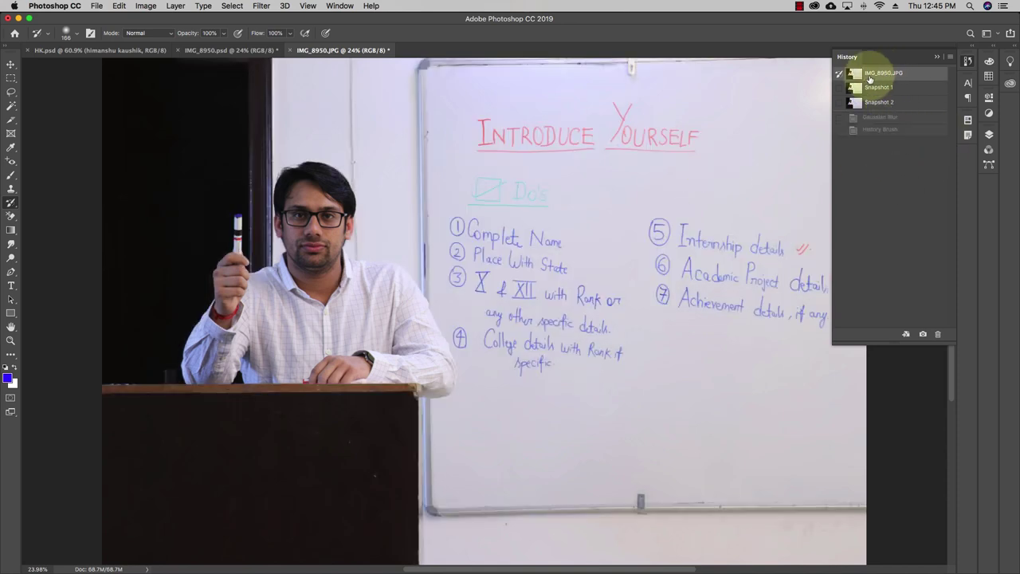
Step: Switch to the IMG_8950.psd composite, collapse History, and toggle the Notes panel back open
{"action": "left_click", "coordinate": [254, 51]}
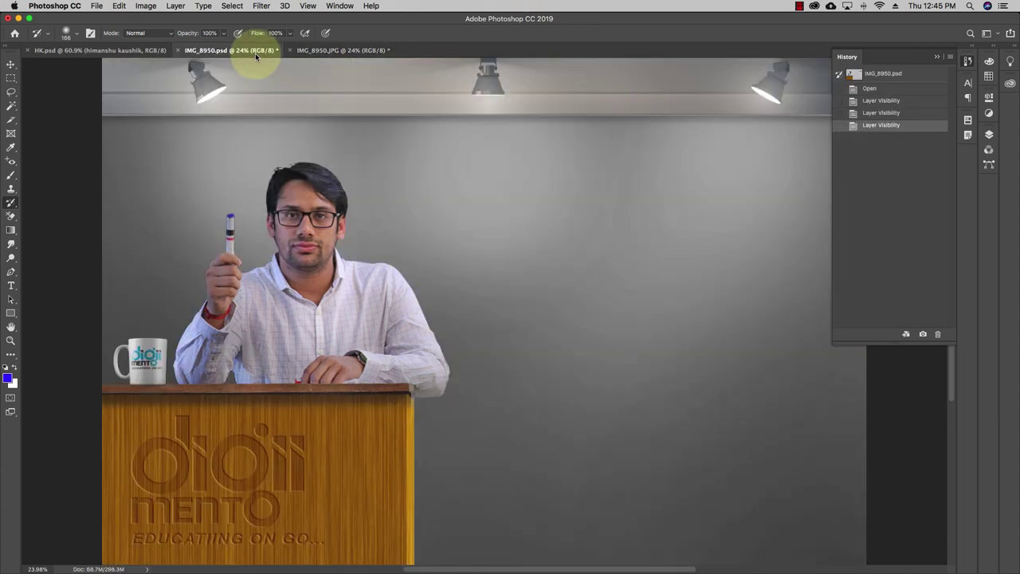
{"action": "left_click", "coordinate": [937, 58]}
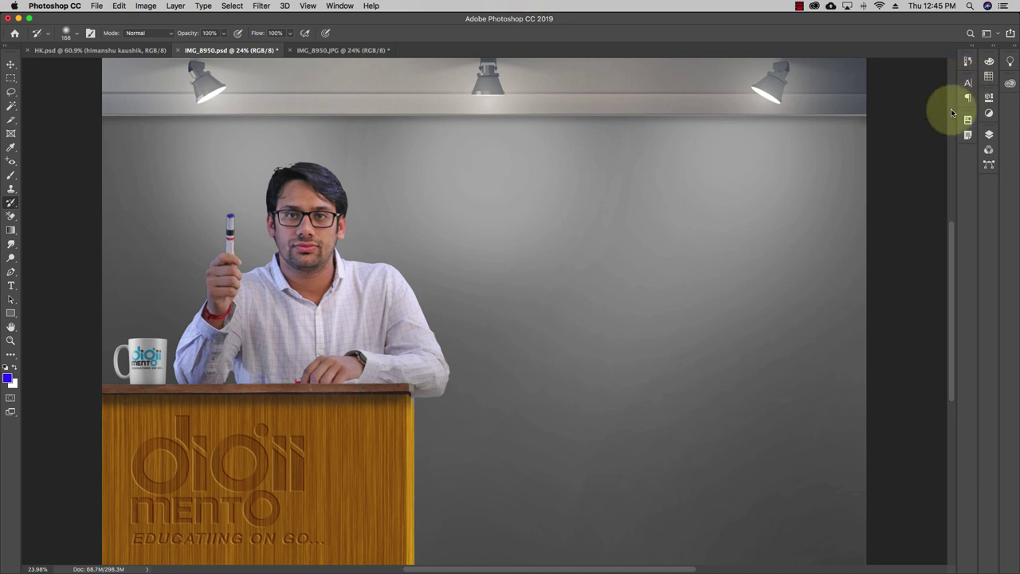
{"action": "left_click", "coordinate": [358, 50]}
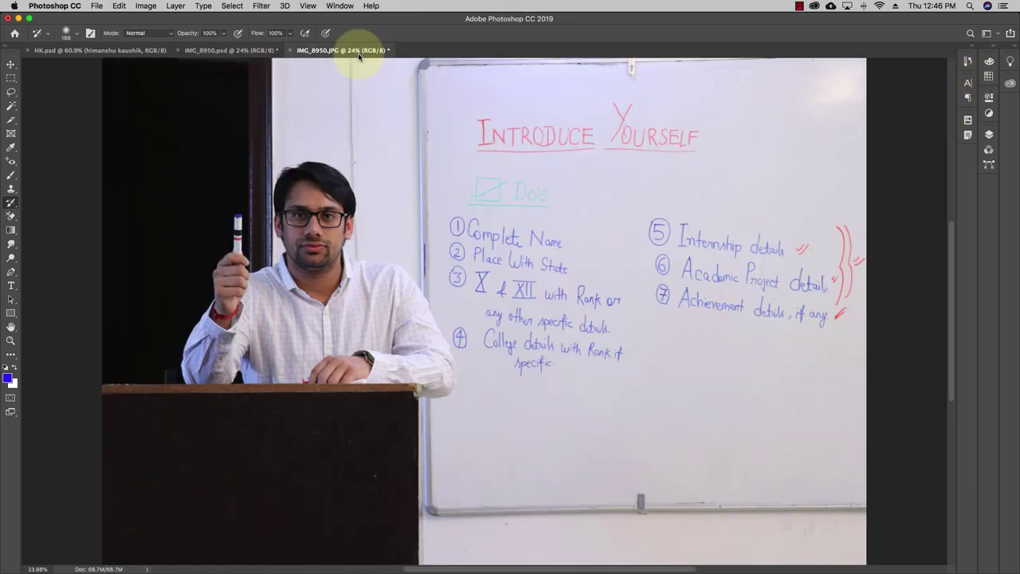
{"action": "left_click", "coordinate": [256, 52]}
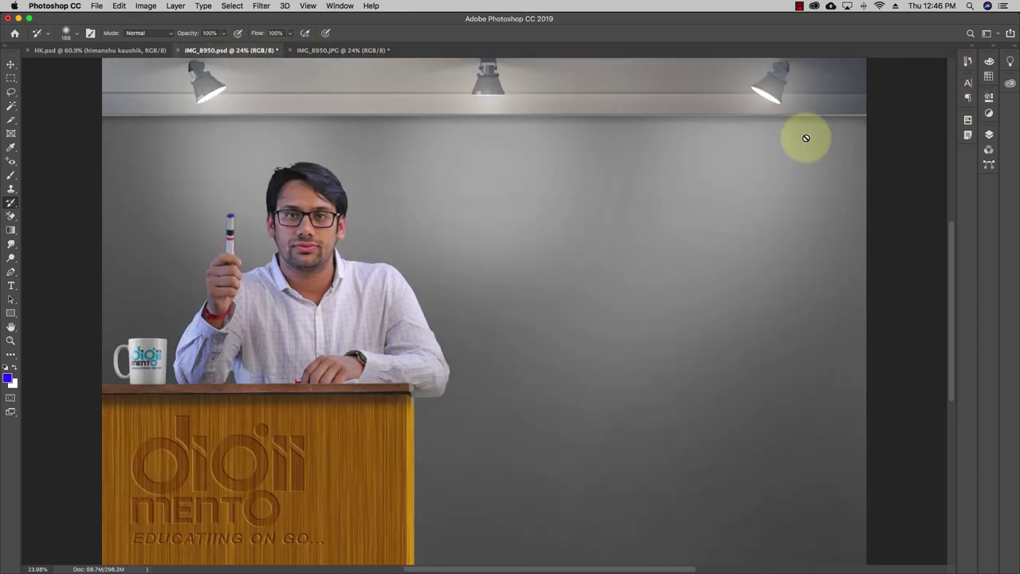
{"action": "left_click", "coordinate": [968, 134]}
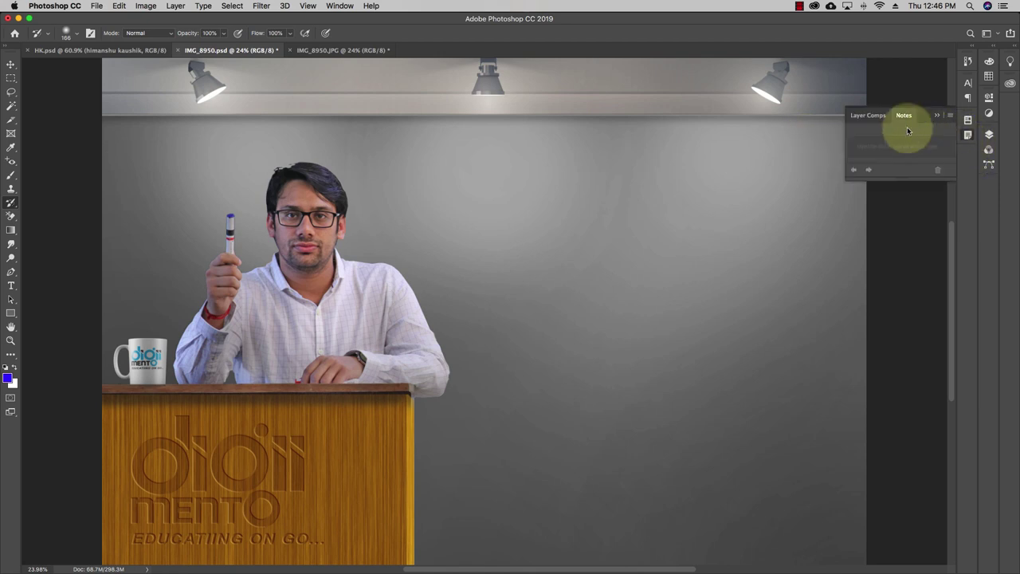
{"action": "left_click", "coordinate": [967, 134]}
{"action": "left_click", "coordinate": [966, 134]}
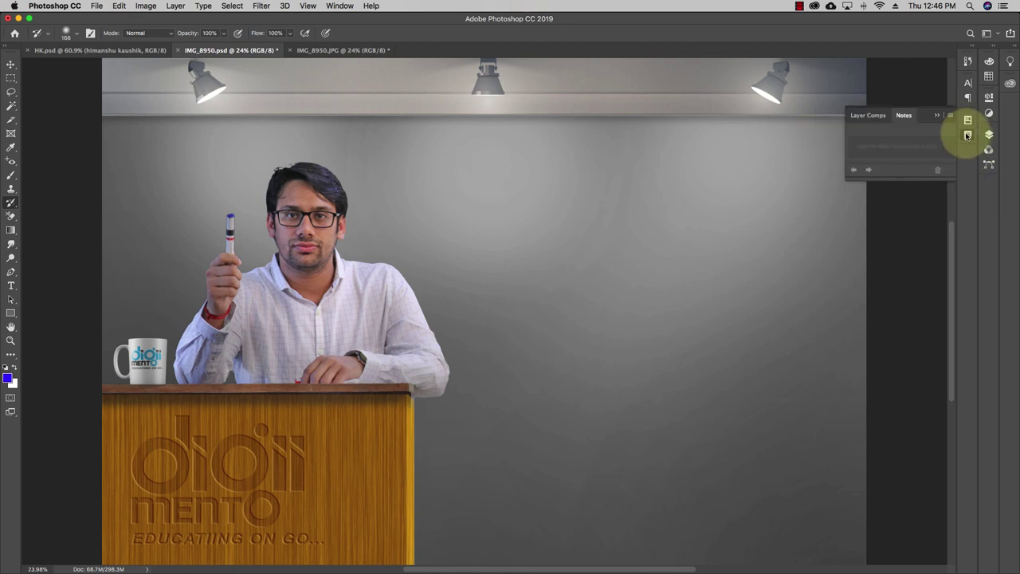
{"action": "left_click", "coordinate": [340, 6]}
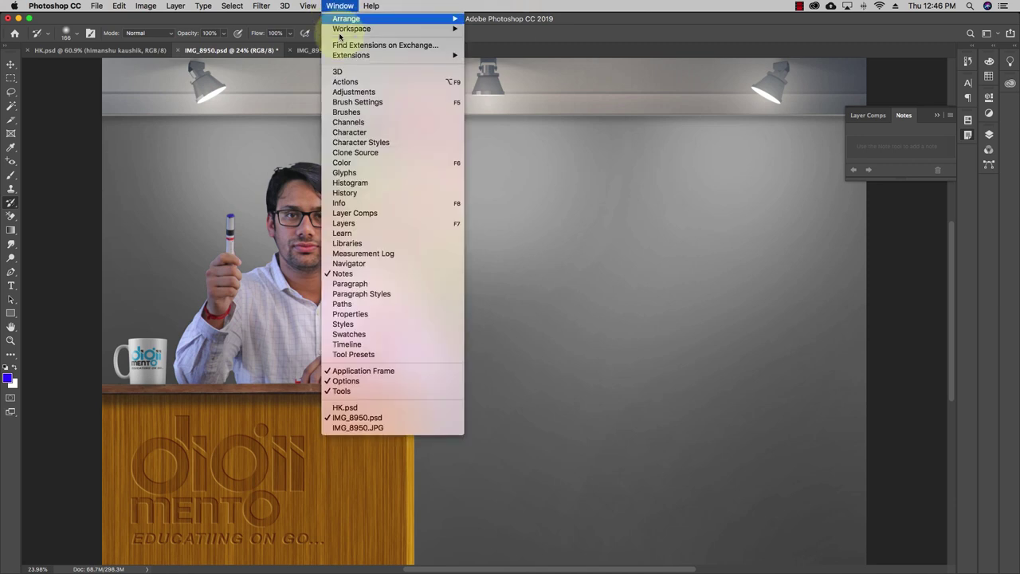
{"action": "left_click", "coordinate": [351, 223]}
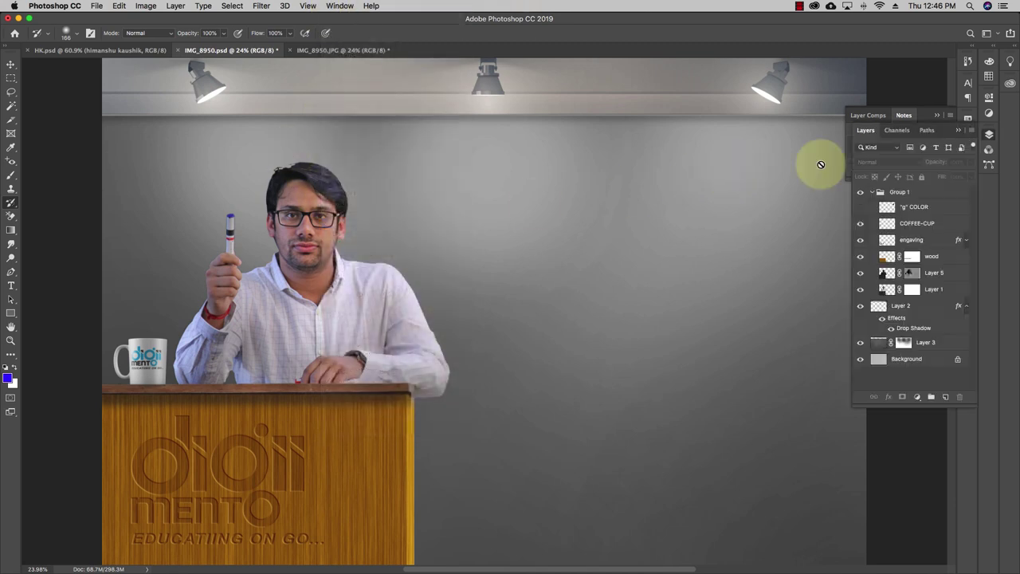
{"action": "left_click", "coordinate": [872, 192]}
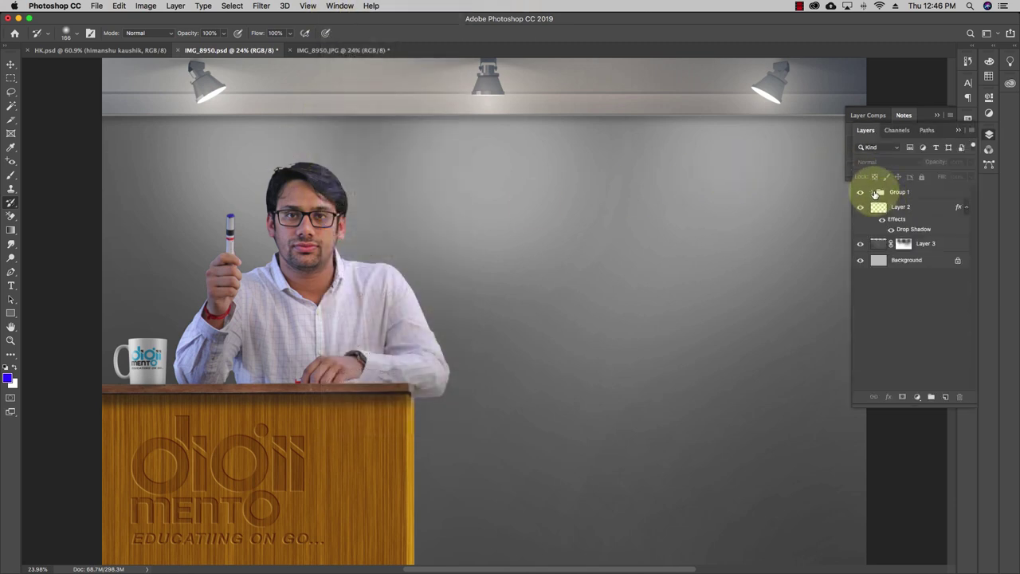
{"action": "left_click", "coordinate": [860, 248]}
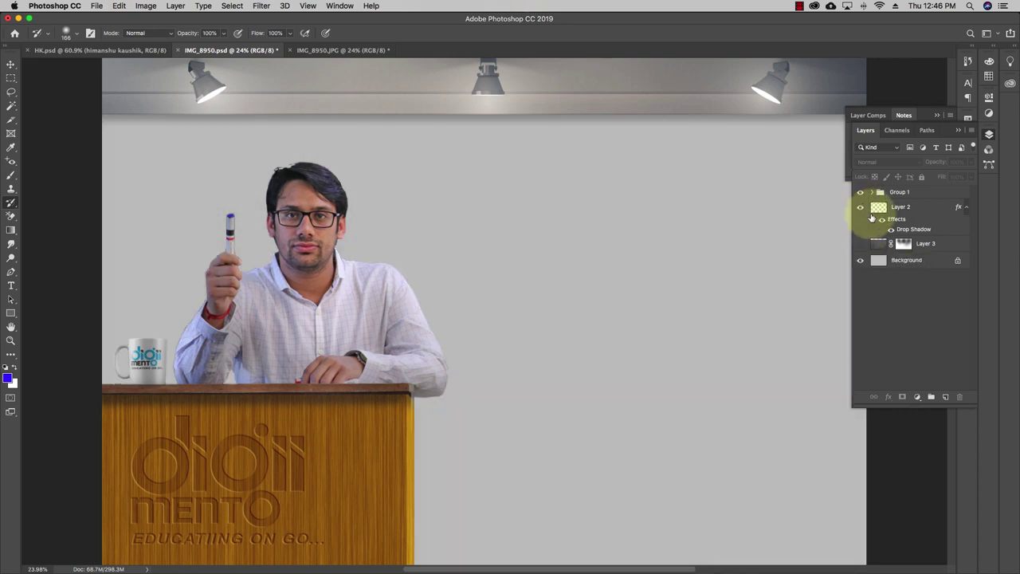
{"action": "left_click", "coordinate": [861, 209]}
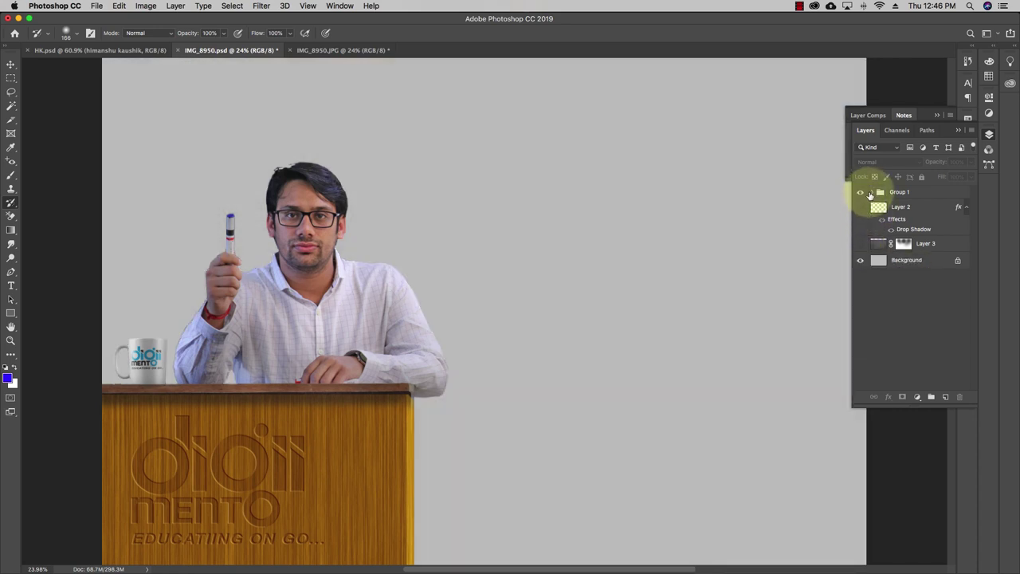
{"action": "left_click", "coordinate": [870, 193]}
{"action": "left_click", "coordinate": [860, 360]}
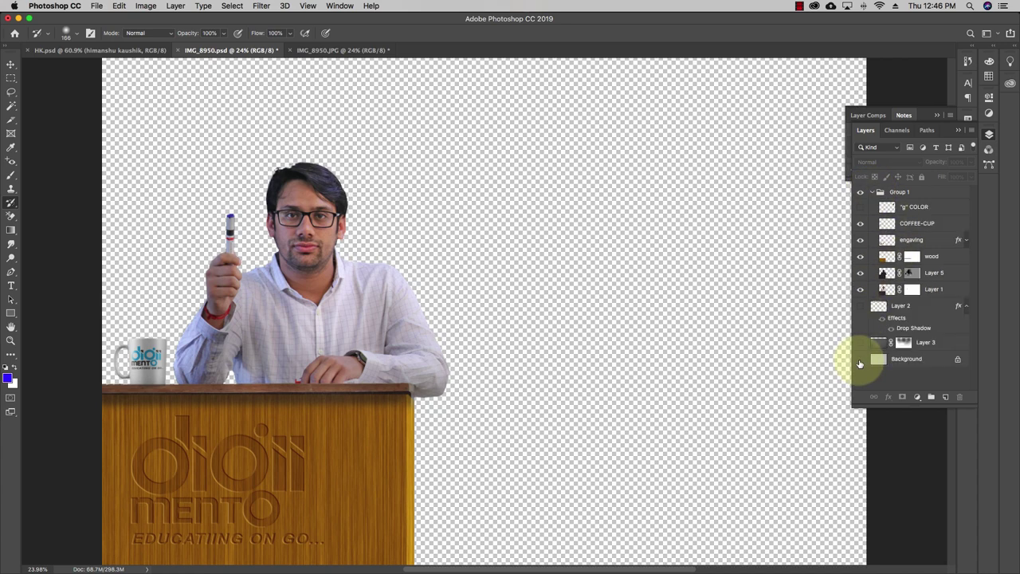
{"action": "left_click", "coordinate": [860, 361]}
{"action": "left_click", "coordinate": [860, 256]}
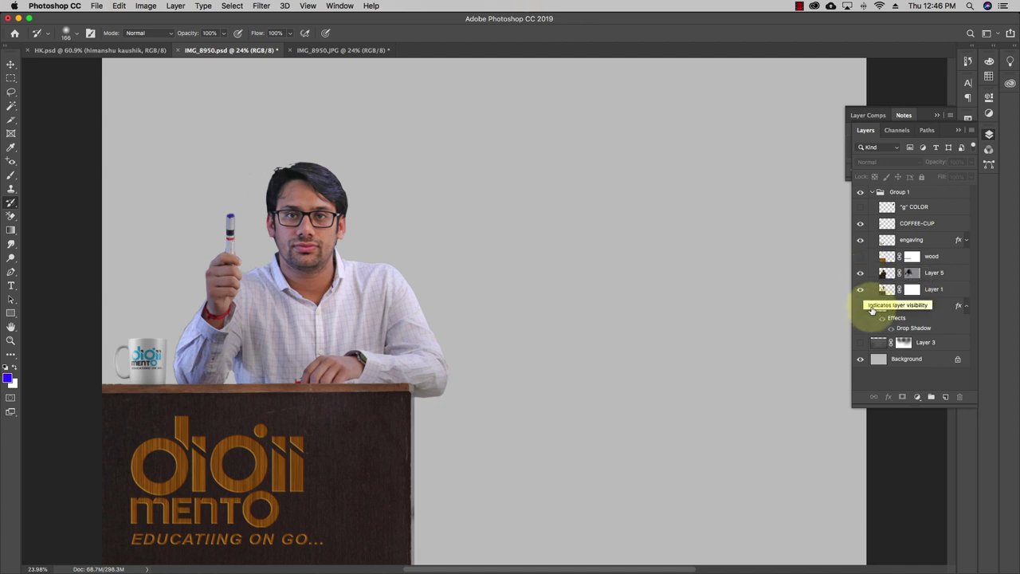
{"action": "left_click", "coordinate": [864, 296]}
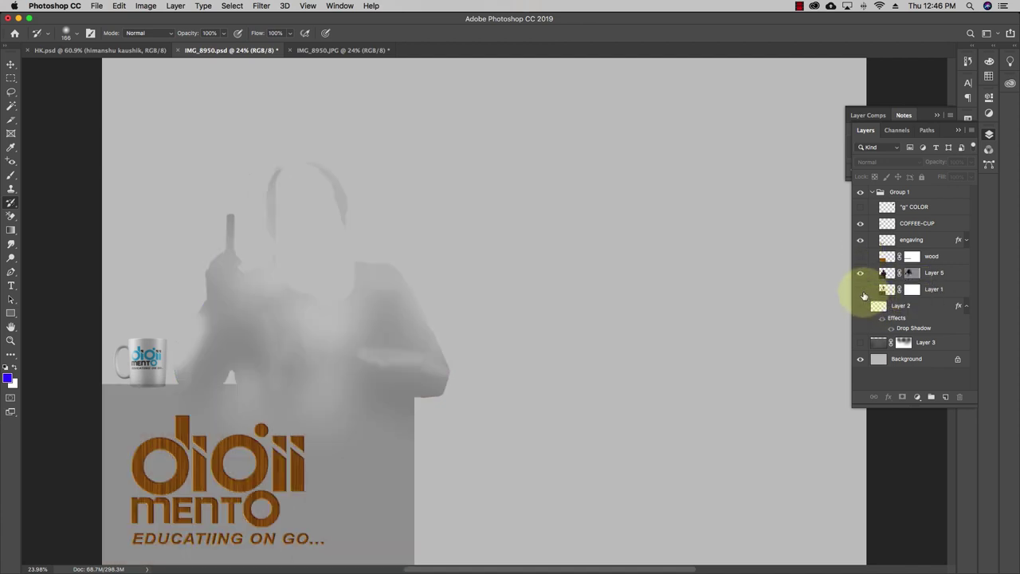
{"action": "left_click", "coordinate": [864, 296]}
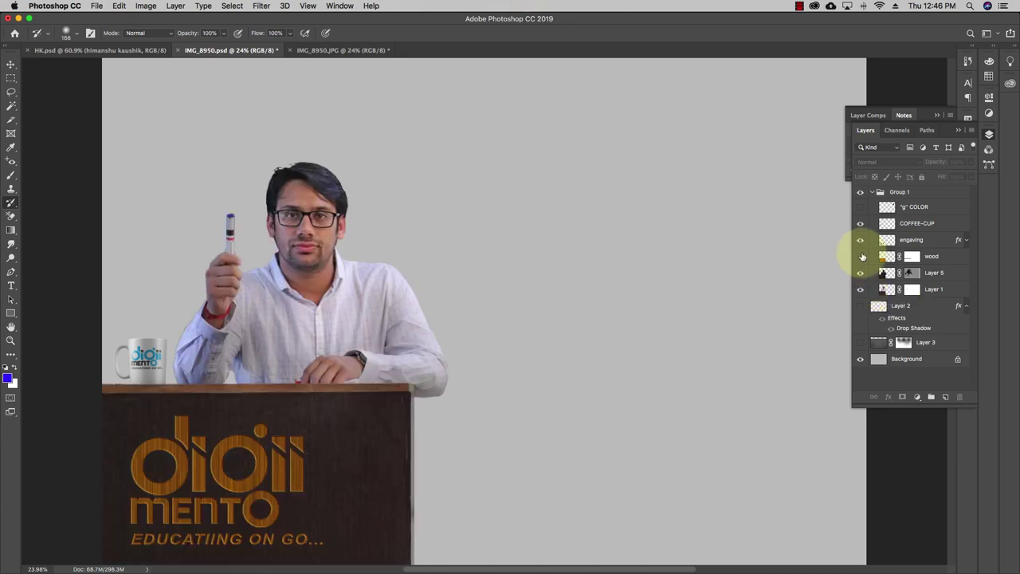
{"action": "left_click", "coordinate": [861, 194]}
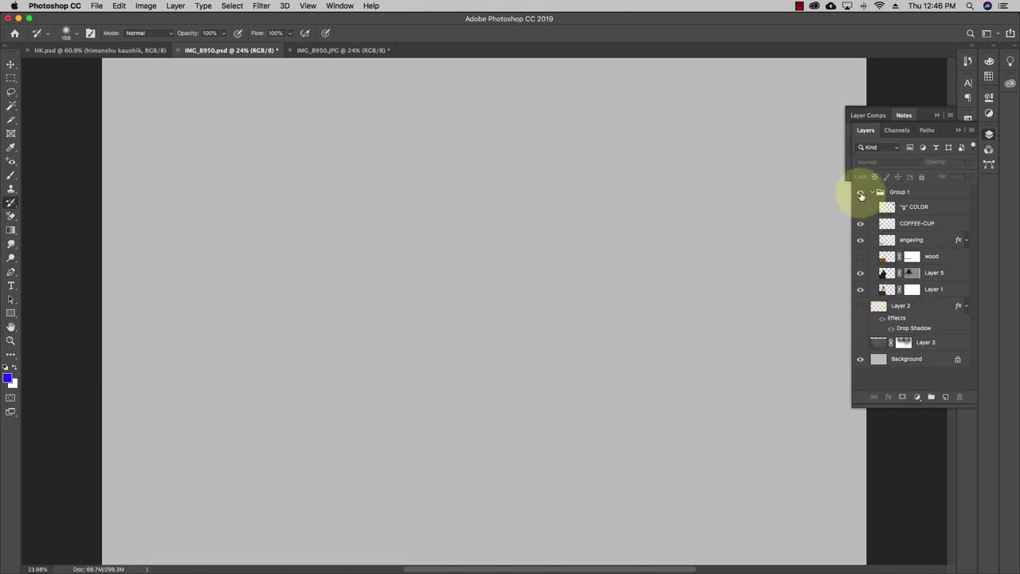
{"action": "left_click", "coordinate": [861, 194]}
{"action": "left_click", "coordinate": [860, 225]}
{"action": "left_click", "coordinate": [860, 225]}
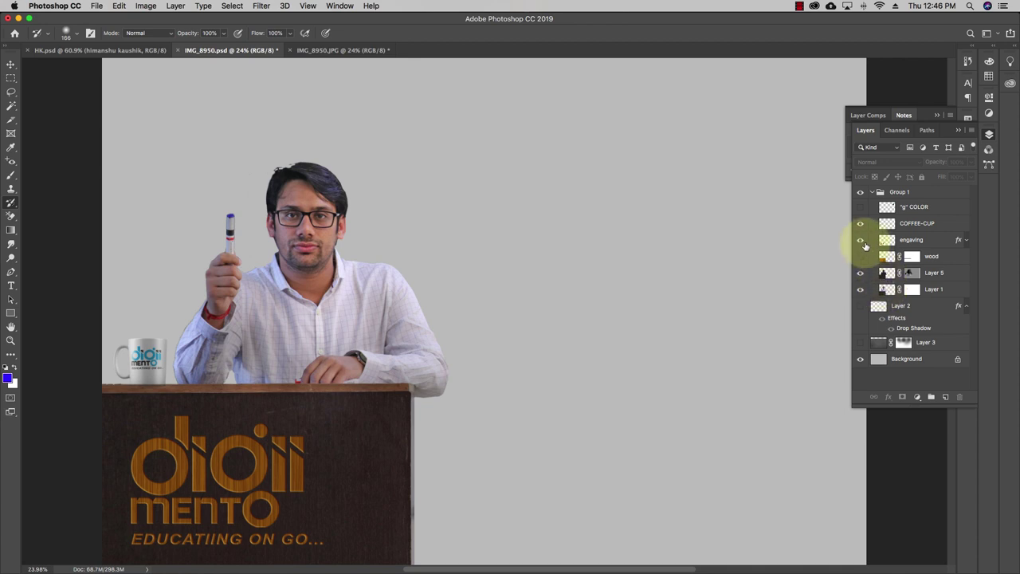
{"action": "left_click", "coordinate": [860, 240]}
{"action": "left_click", "coordinate": [860, 241]}
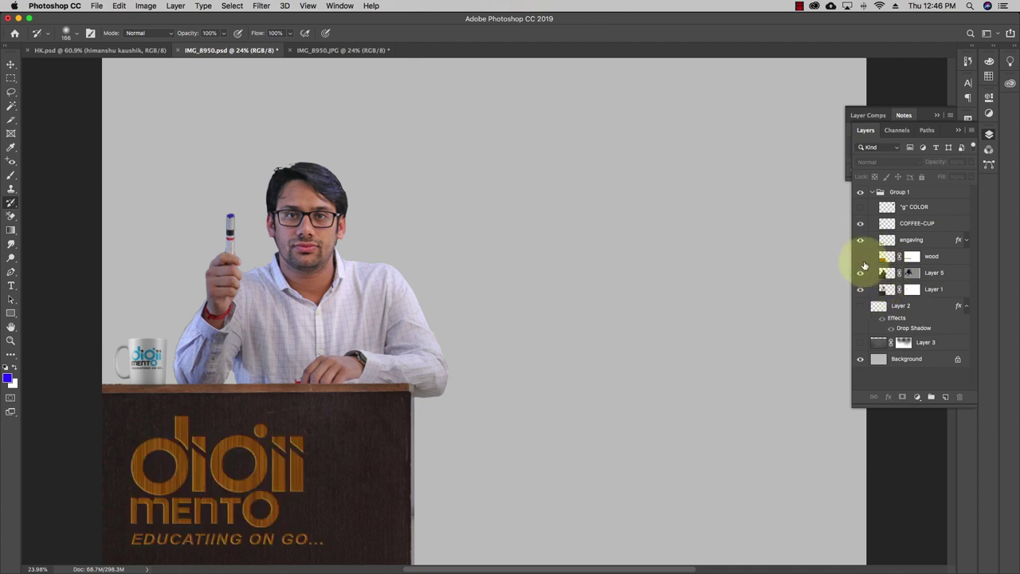
{"action": "left_click", "coordinate": [860, 256]}
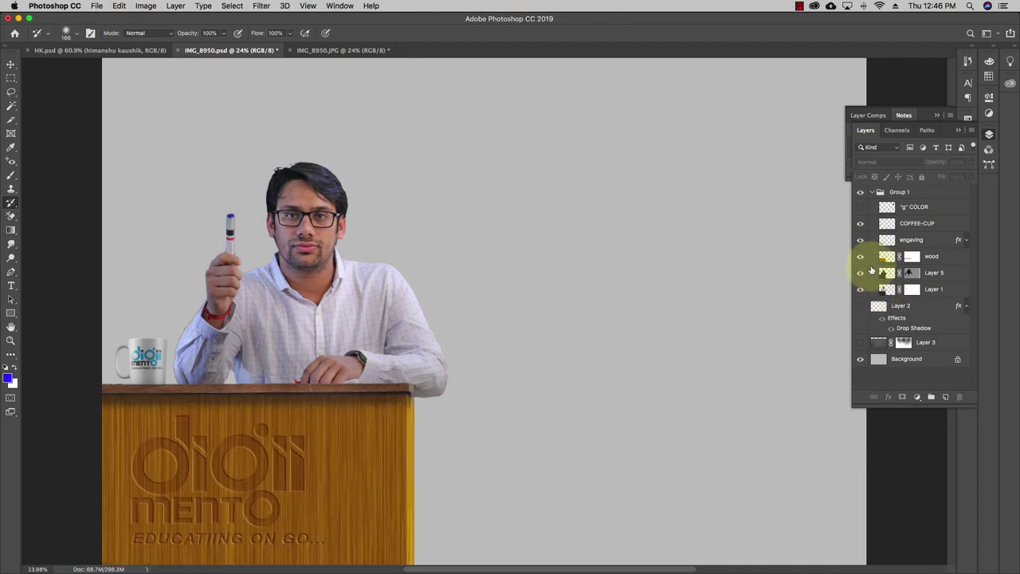
{"action": "left_click", "coordinate": [859, 306]}
{"action": "left_click", "coordinate": [861, 343]}
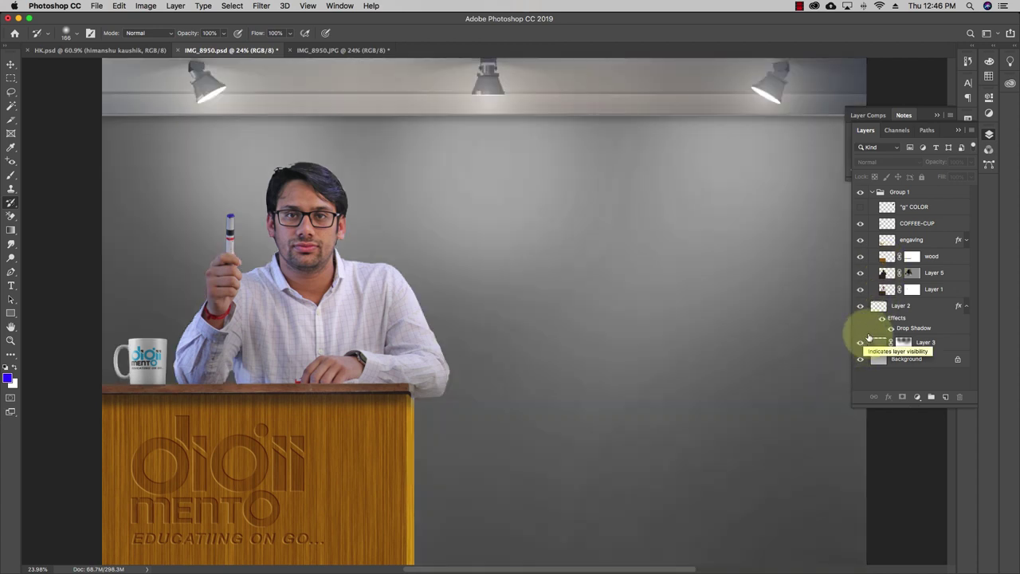
{"action": "left_click", "coordinate": [956, 129]}
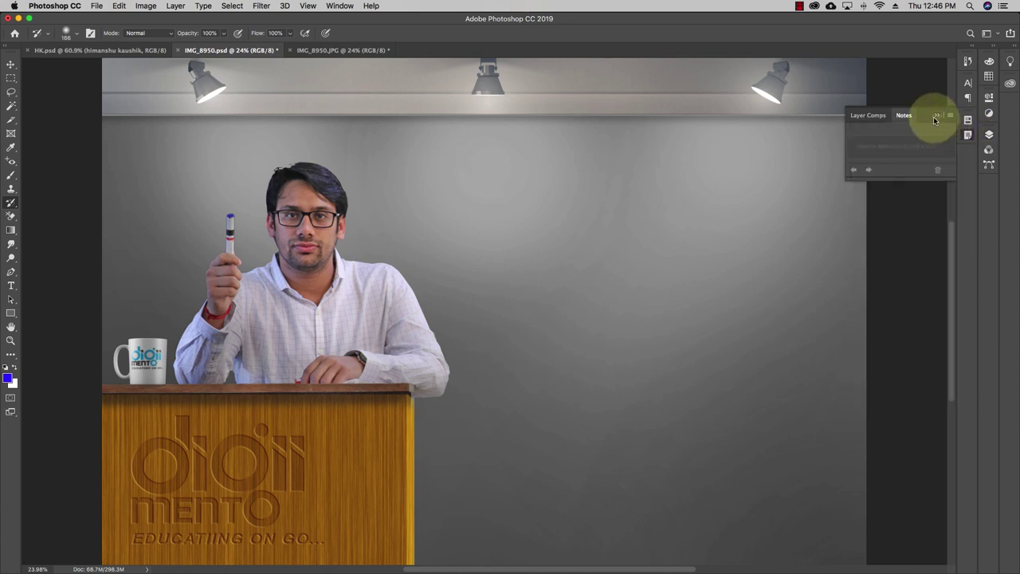
Step: Tuck away the Notes panel and cycle through the whiteboard, HK.psd and podium documents
{"action": "left_click", "coordinate": [935, 117]}
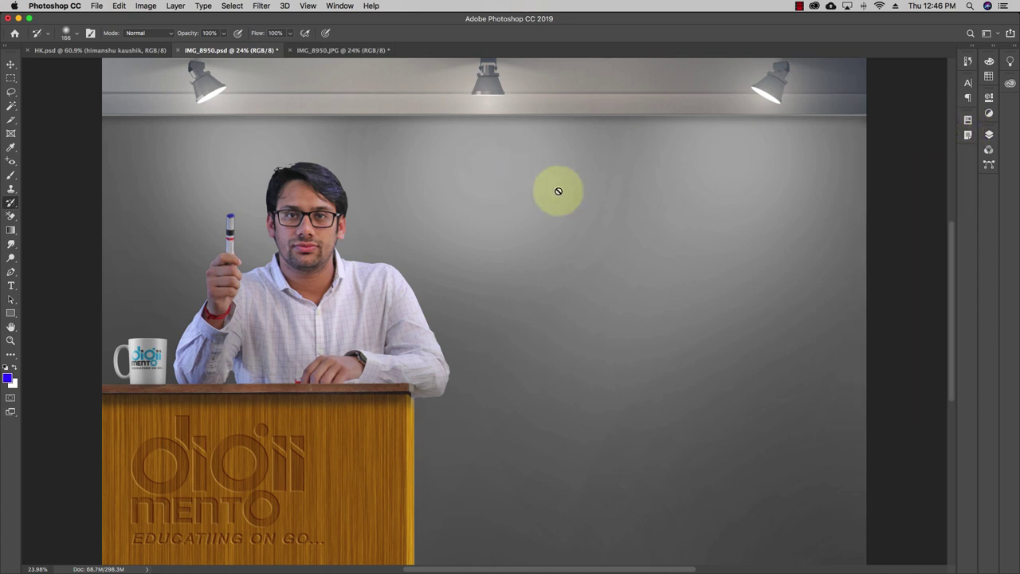
{"action": "left_click", "coordinate": [331, 50]}
{"action": "left_click", "coordinate": [125, 50]}
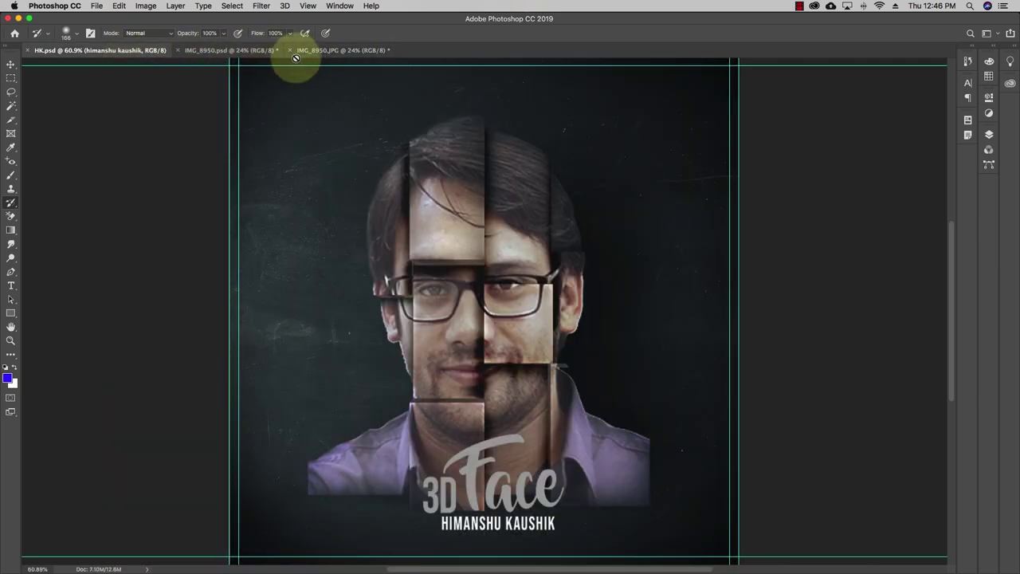
{"action": "left_click", "coordinate": [303, 51]}
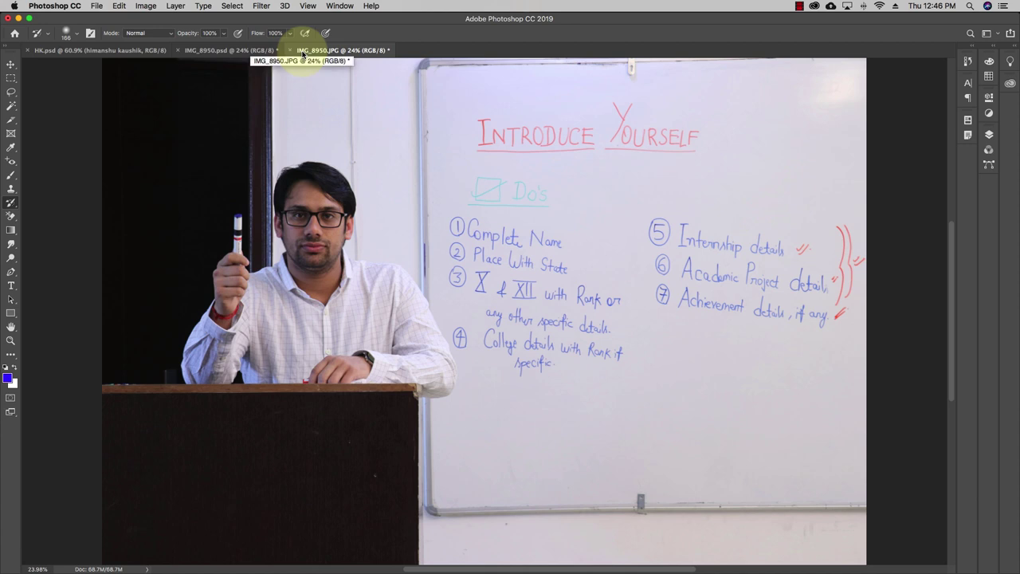
{"action": "left_click", "coordinate": [268, 51]}
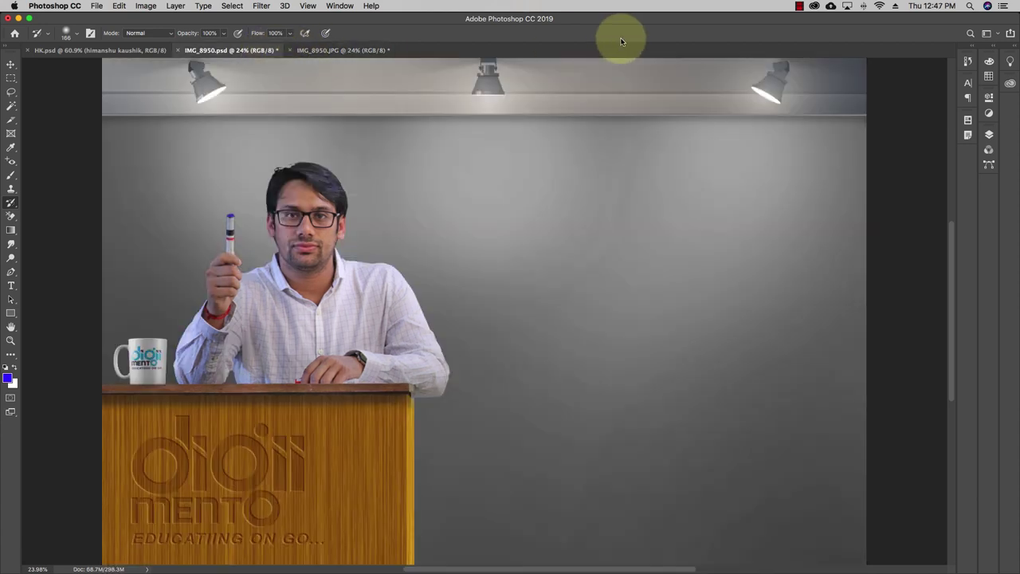
Step: Select the Art History Brush Tool and switch to the IMG_8950.JPG whiteboard photo
{"action": "right_click", "coordinate": [12, 204]}
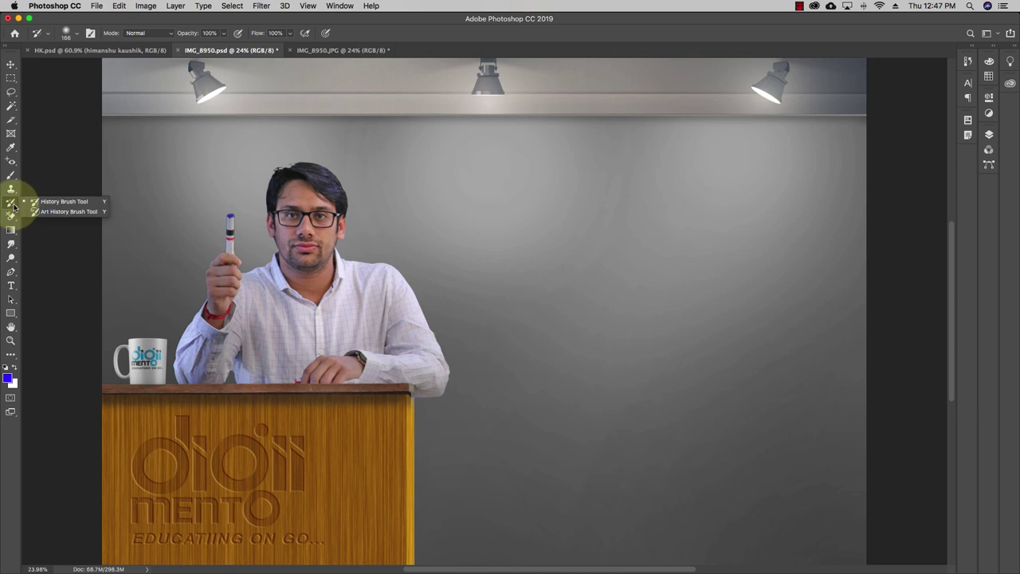
{"action": "left_click", "coordinate": [59, 212]}
{"action": "left_click", "coordinate": [323, 50]}
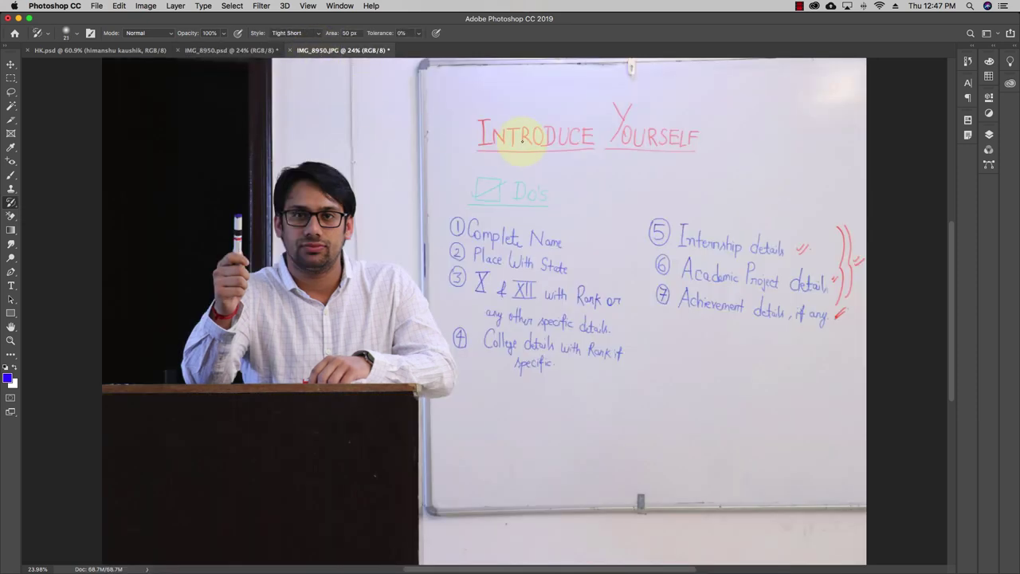
{"action": "left_click", "coordinate": [966, 132]}
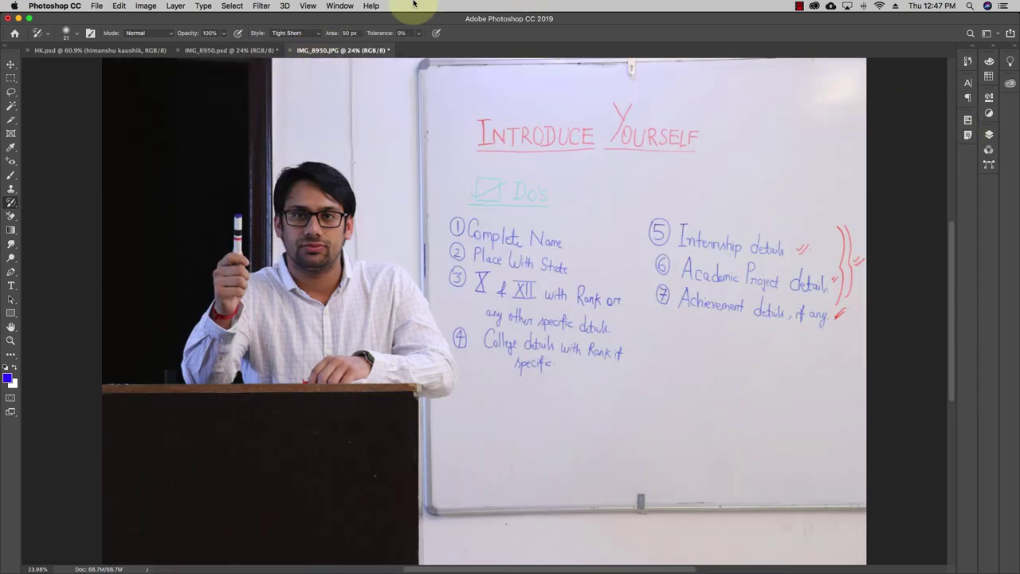
Step: Show the History panel from the Window menu, listing the original state, Snapshot 1 and Snapshot 2
{"action": "left_click", "coordinate": [317, 6]}
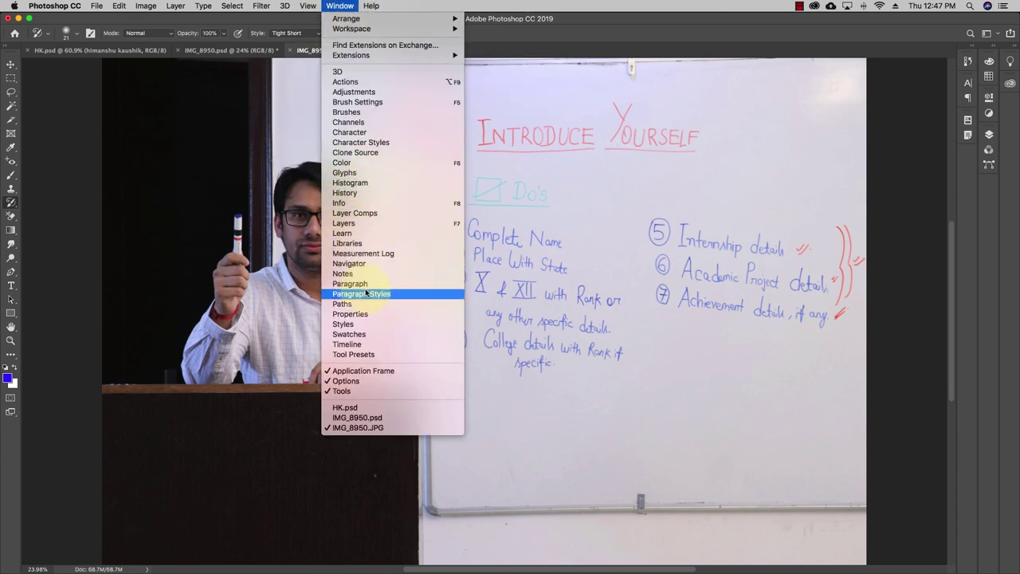
{"action": "left_click", "coordinate": [368, 194]}
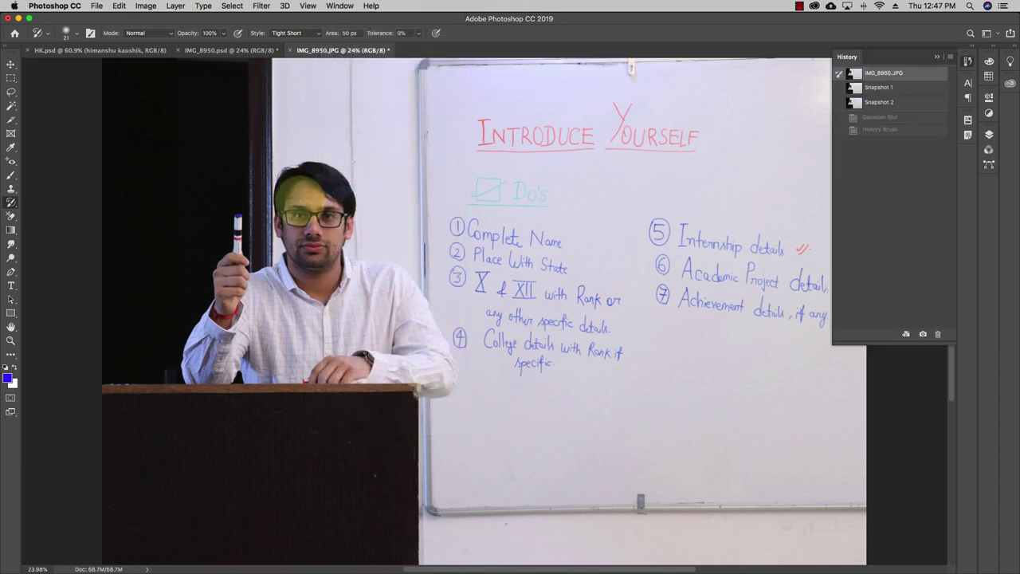
Step: With the plain Eraser Tool, erase a white zigzag across the man's face
{"action": "left_click", "coordinate": [10, 216]}
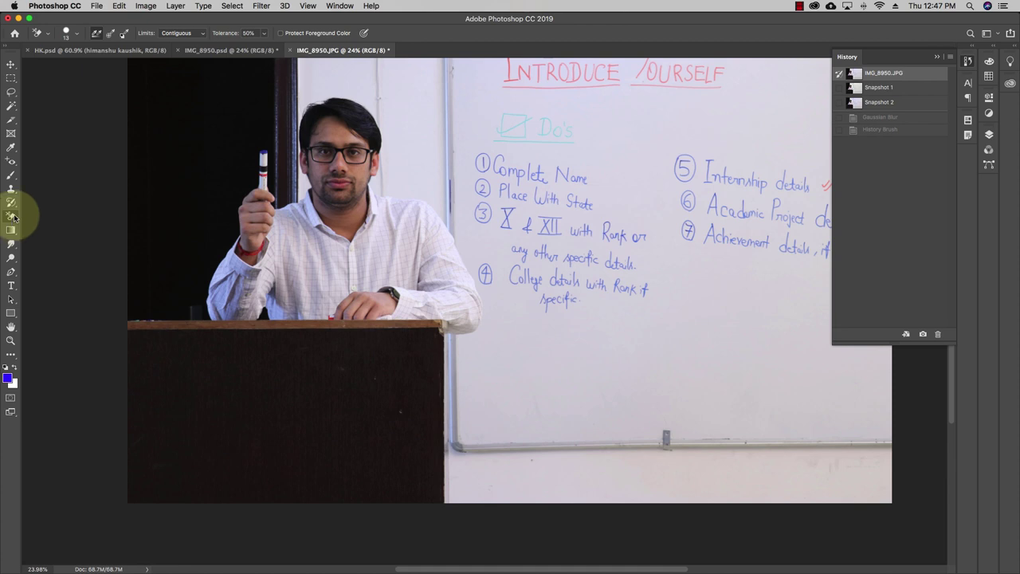
{"action": "left_click", "coordinate": [12, 216]}
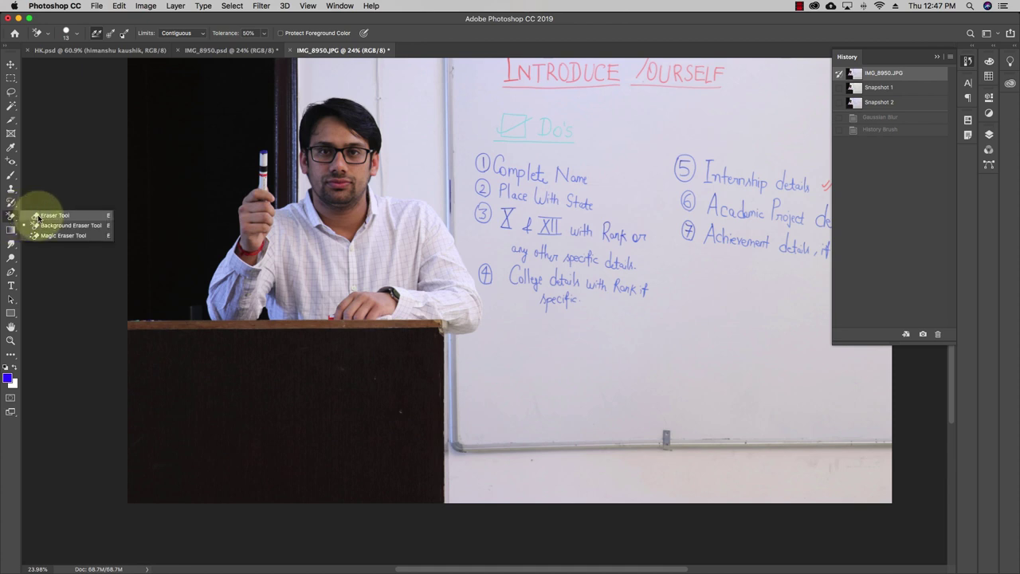
{"action": "left_click", "coordinate": [35, 216]}
{"action": "scroll", "coordinate": [189, 189], "scroll_direction": "up", "scroll_amount": 3}
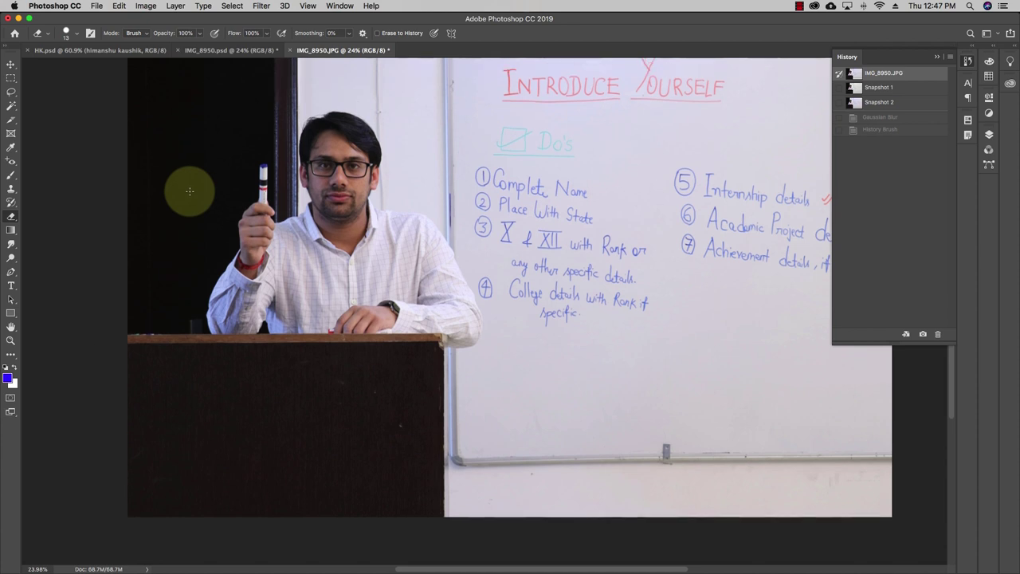
{"action": "mouse_move", "coordinate": [334, 165]}
{"action": "left_mouse_down"}
{"action": "mouse_move", "coordinate": [371, 159]}
{"action": "mouse_move", "coordinate": [364, 186]}
{"action": "mouse_move", "coordinate": [318, 231]}
{"action": "mouse_move", "coordinate": [351, 262]}
{"action": "left_mouse_up"}
Step: Background-erase a zigzag over the face and chest, then undo those strokes
{"action": "right_click", "coordinate": [10, 216]}
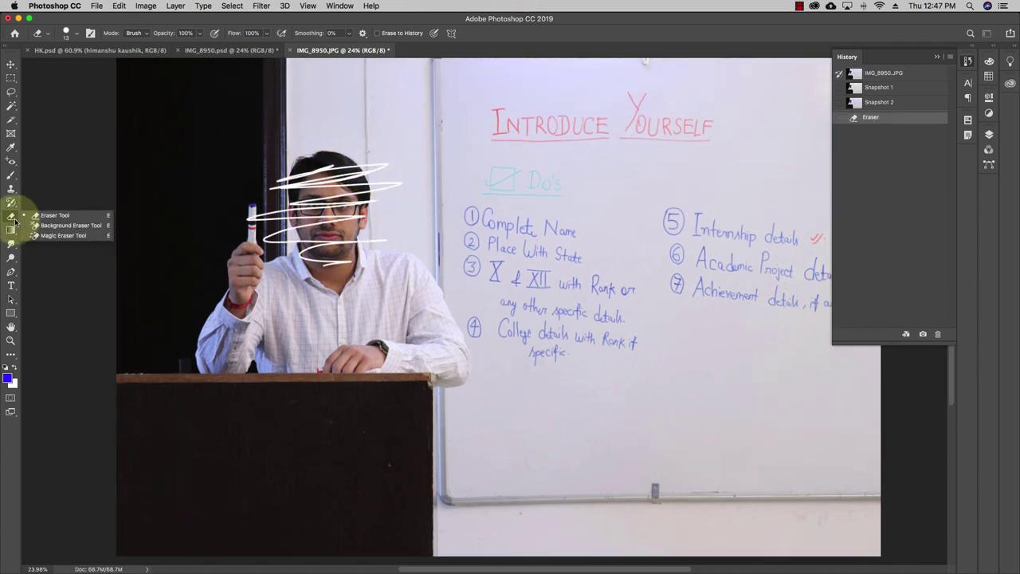
{"action": "left_click", "coordinate": [38, 227]}
{"action": "mouse_move", "coordinate": [287, 199]}
{"action": "left_mouse_down"}
{"action": "mouse_move", "coordinate": [299, 227]}
{"action": "mouse_move", "coordinate": [259, 222]}
{"action": "mouse_move", "coordinate": [275, 239]}
{"action": "mouse_move", "coordinate": [260, 255]}
{"action": "mouse_move", "coordinate": [275, 265]}
{"action": "mouse_move", "coordinate": [275, 307]}
{"action": "mouse_move", "coordinate": [323, 316]}
{"action": "left_mouse_up"}
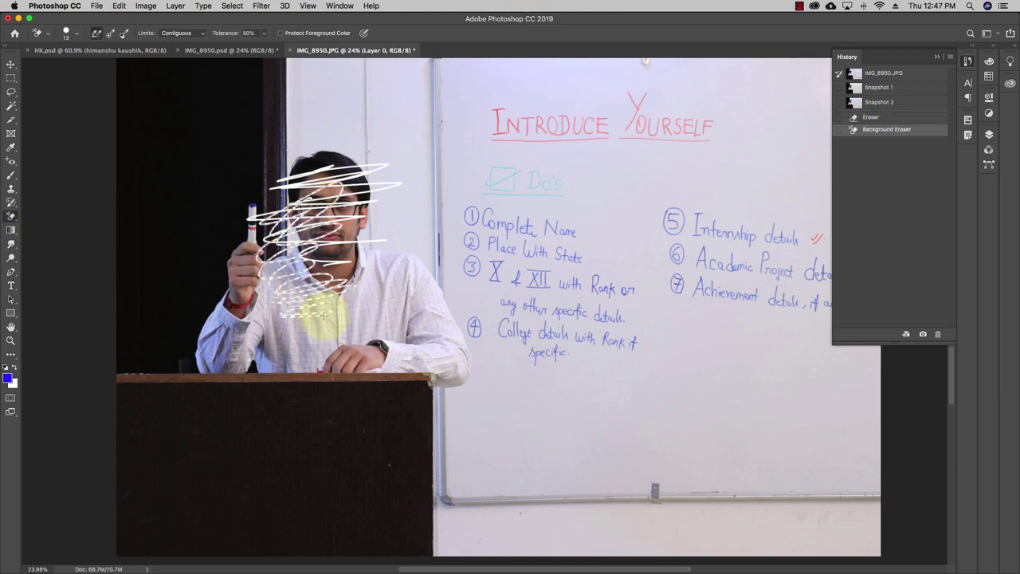
{"action": "key", "text": "super+z"}
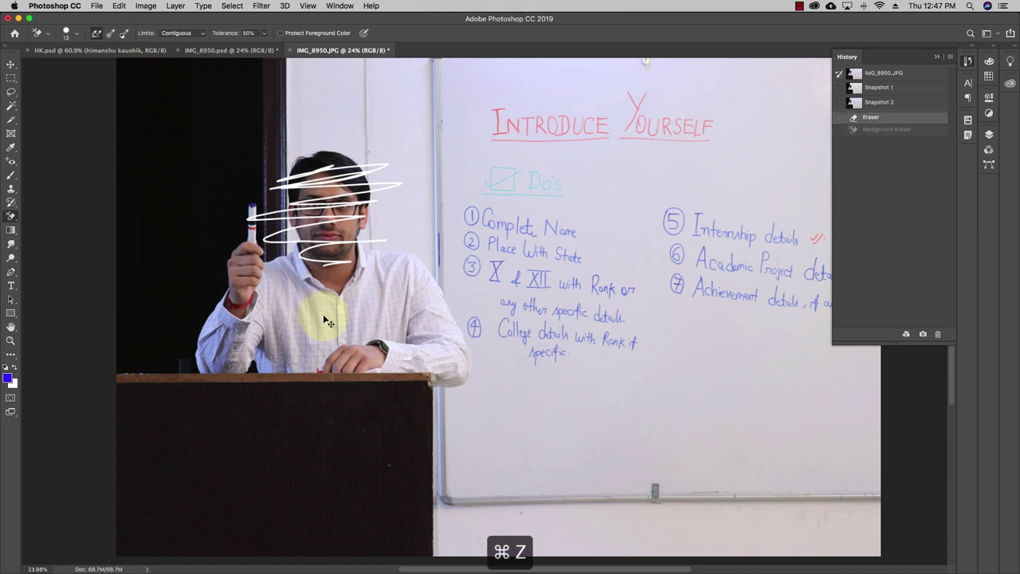
Step: Revert to an earlier History state and set the standard Eraser brush to about 54 px
{"action": "left_click", "coordinate": [854, 73]}
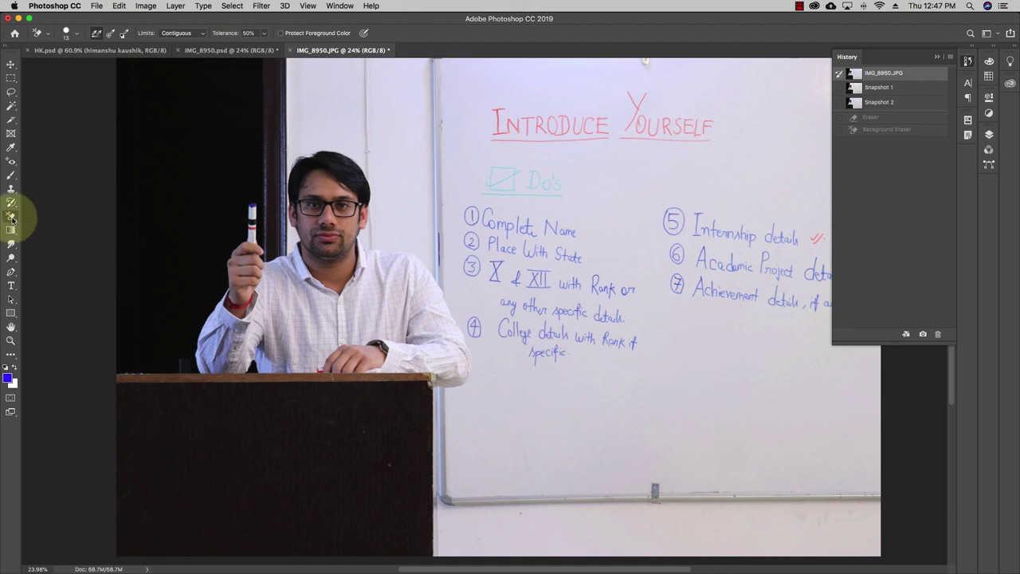
{"action": "mouse_move", "coordinate": [12, 220]}
{"action": "left_mouse_down"}
{"action": "mouse_move", "coordinate": [23, 210]}
{"action": "mouse_move", "coordinate": [80, 207]}
{"action": "left_mouse_up"}
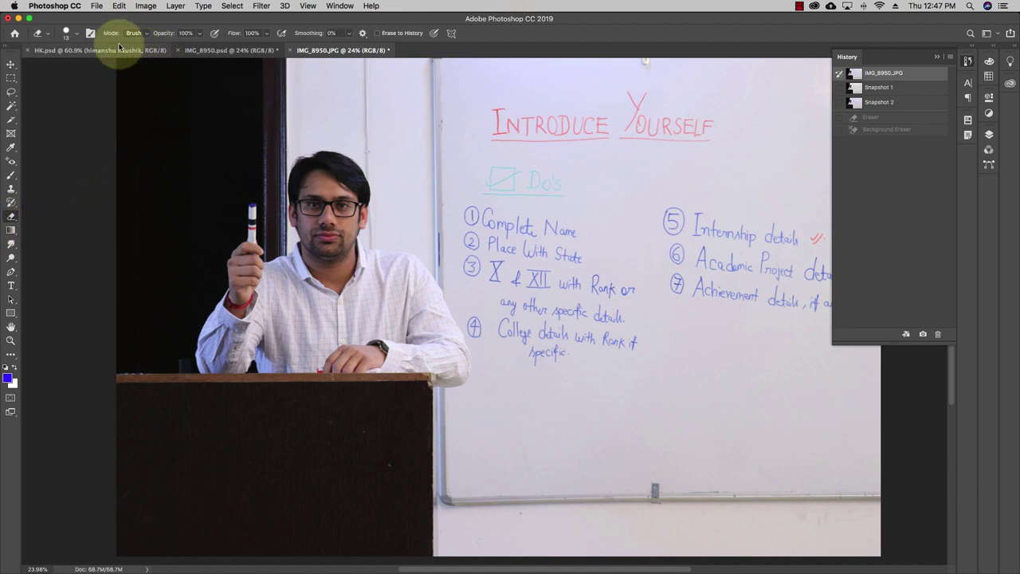
{"action": "left_click", "coordinate": [73, 33]}
{"action": "left_click_drag", "start_coordinate": [67, 67], "coordinate": [77, 68]}
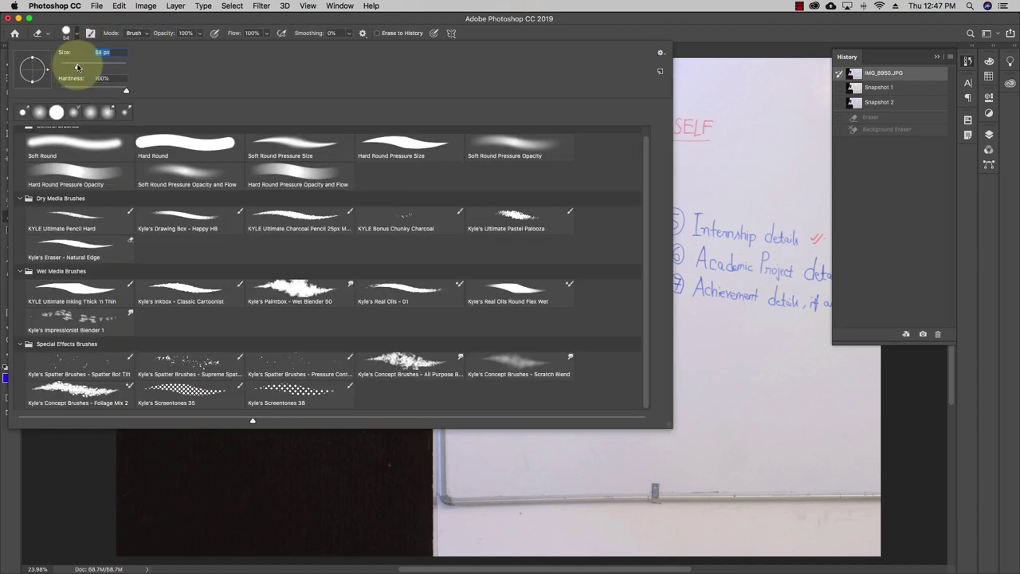
{"action": "left_click", "coordinate": [726, 43]}
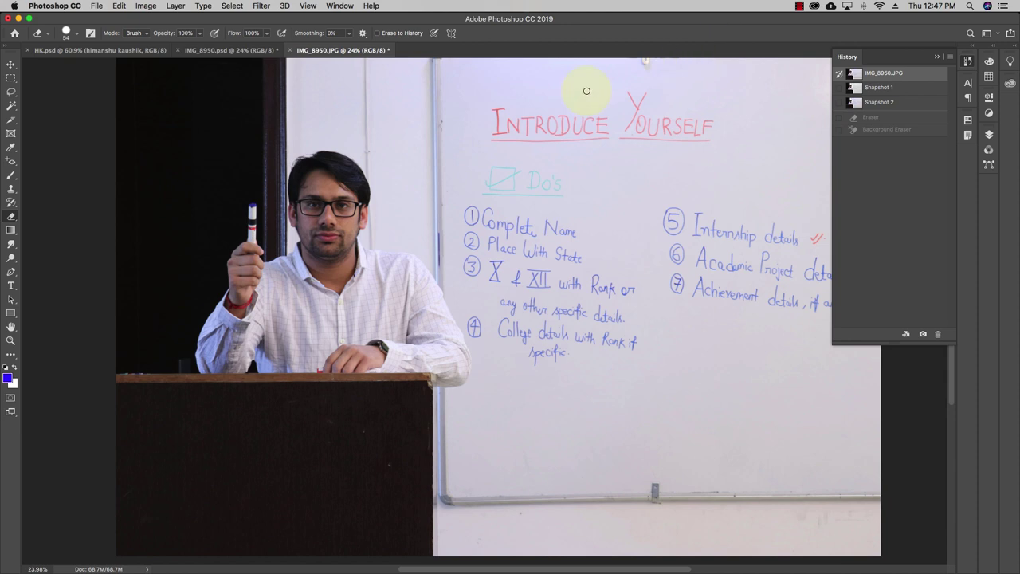
Step: Keep white as the background colour and erase a white band across the man's forehead
{"action": "left_click", "coordinate": [17, 387]}
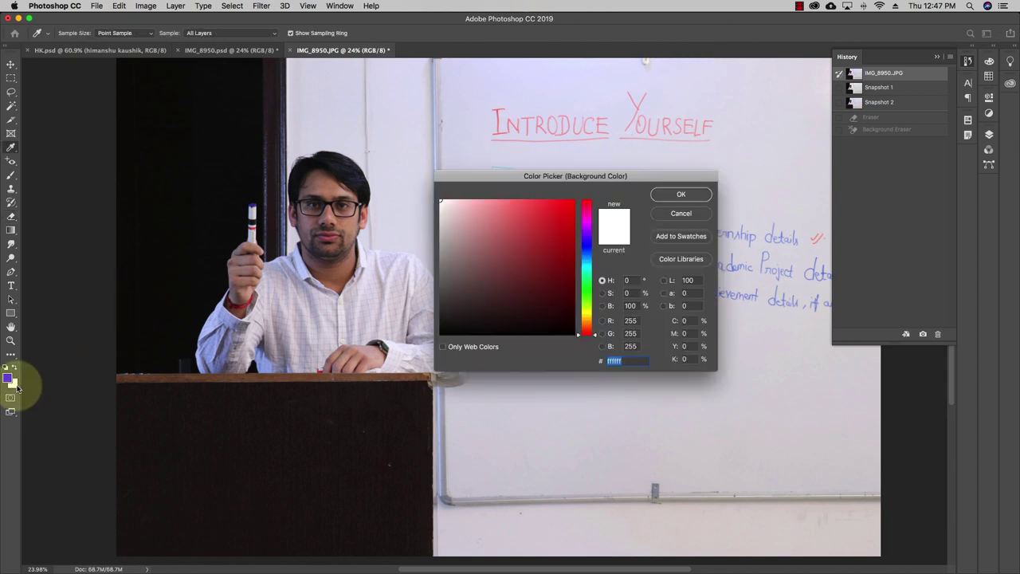
{"action": "left_click", "coordinate": [662, 200]}
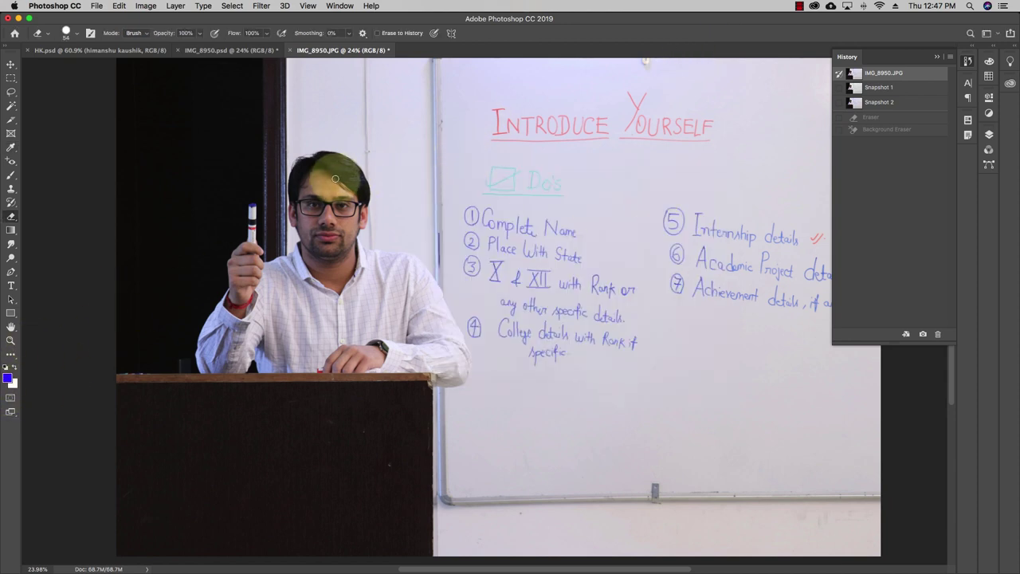
{"action": "mouse_move", "coordinate": [328, 170]}
{"action": "left_mouse_down"}
{"action": "mouse_move", "coordinate": [290, 187]}
{"action": "mouse_move", "coordinate": [376, 173]}
{"action": "mouse_move", "coordinate": [298, 189]}
{"action": "mouse_move", "coordinate": [405, 183]}
{"action": "left_mouse_up"}
{"action": "left_click", "coordinate": [13, 385]}
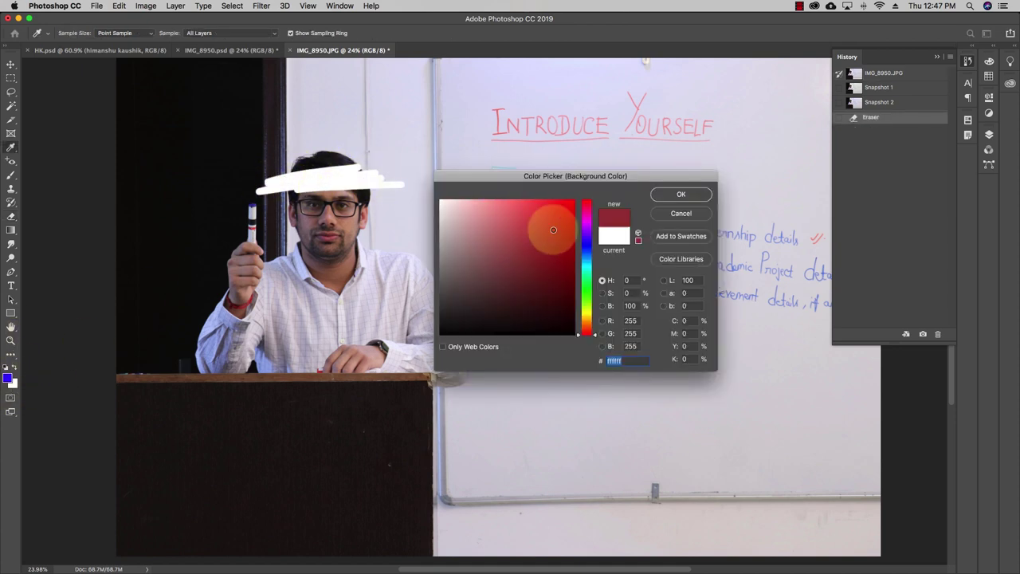
Step: Set the background colour to pure red ff0000 and scribble red over the man's eyes
{"action": "left_click", "coordinate": [572, 201]}
{"action": "left_click", "coordinate": [662, 196]}
{"action": "mouse_move", "coordinate": [306, 204]}
{"action": "left_mouse_down"}
{"action": "mouse_move", "coordinate": [359, 185]}
{"action": "mouse_move", "coordinate": [366, 193]}
{"action": "mouse_move", "coordinate": [293, 206]}
{"action": "mouse_move", "coordinate": [334, 238]}
{"action": "left_mouse_up"}
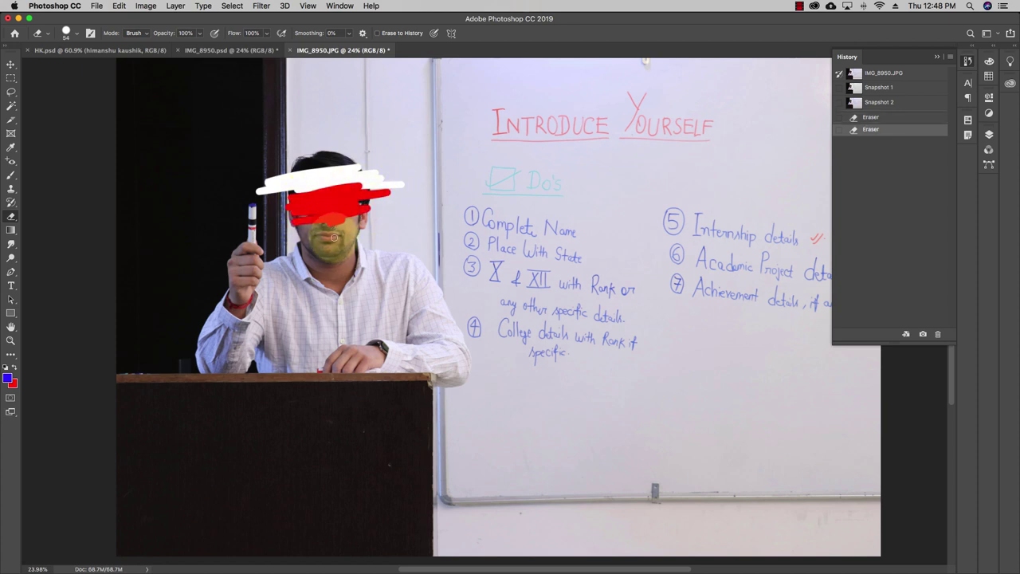
{"action": "right_click", "coordinate": [12, 220]}
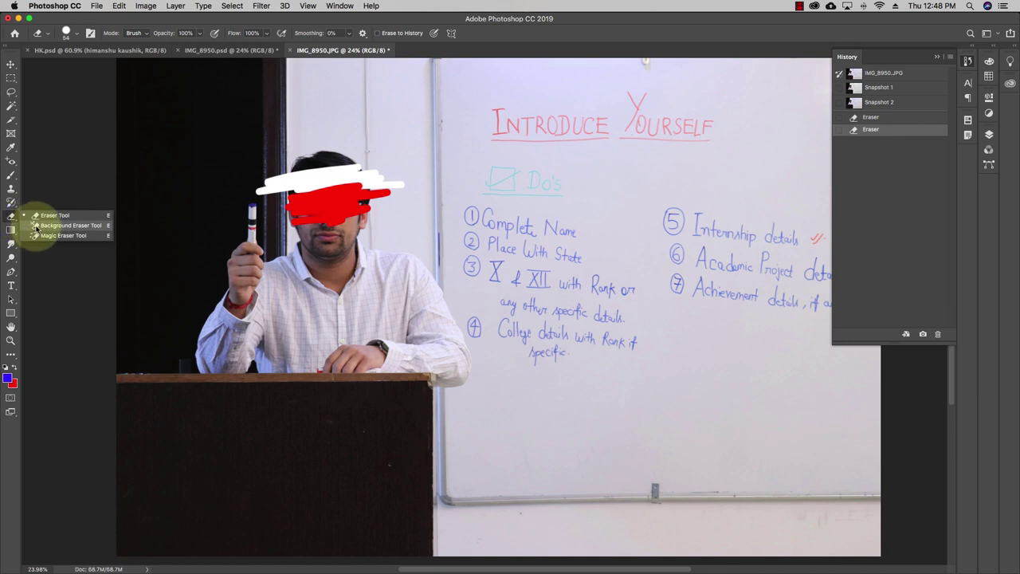
Step: With an 83 px Background Eraser, erase the man's lower face and raised hand to transparency
{"action": "left_click", "coordinate": [36, 226]}
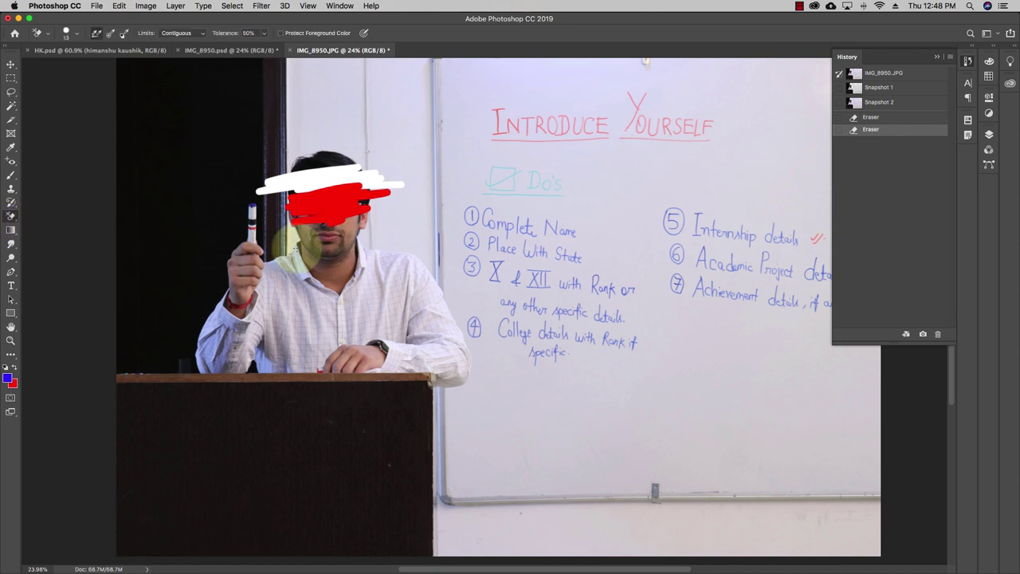
{"action": "left_click_drag", "start_coordinate": [259, 255], "coordinate": [362, 237]}
{"action": "left_click", "coordinate": [78, 34]}
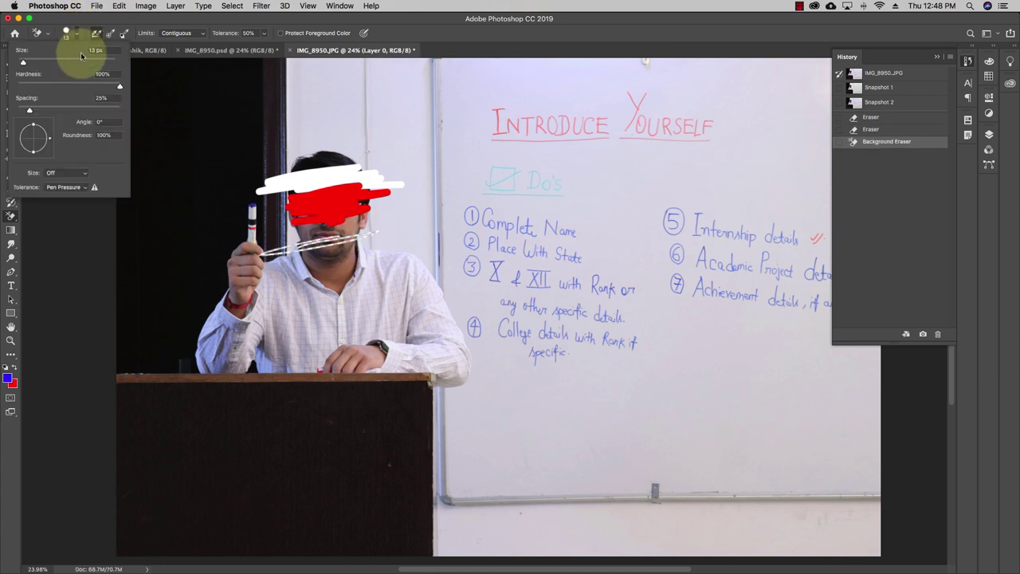
{"action": "left_click_drag", "start_coordinate": [48, 61], "coordinate": [80, 61]}
{"action": "left_click", "coordinate": [246, 253]}
{"action": "mouse_move", "coordinate": [246, 253]}
{"action": "left_mouse_down"}
{"action": "mouse_move", "coordinate": [287, 259]}
{"action": "mouse_move", "coordinate": [337, 233]}
{"action": "mouse_move", "coordinate": [342, 217]}
{"action": "mouse_move", "coordinate": [329, 205]}
{"action": "mouse_move", "coordinate": [282, 220]}
{"action": "mouse_move", "coordinate": [320, 229]}
{"action": "mouse_move", "coordinate": [312, 233]}
{"action": "mouse_move", "coordinate": [331, 250]}
{"action": "left_mouse_up"}
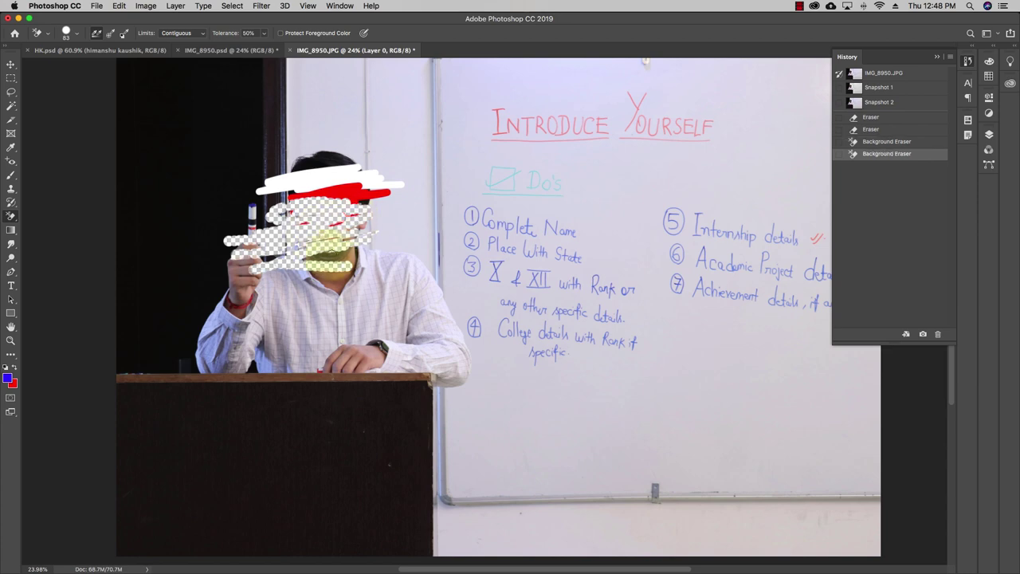
{"action": "left_click", "coordinate": [13, 221]}
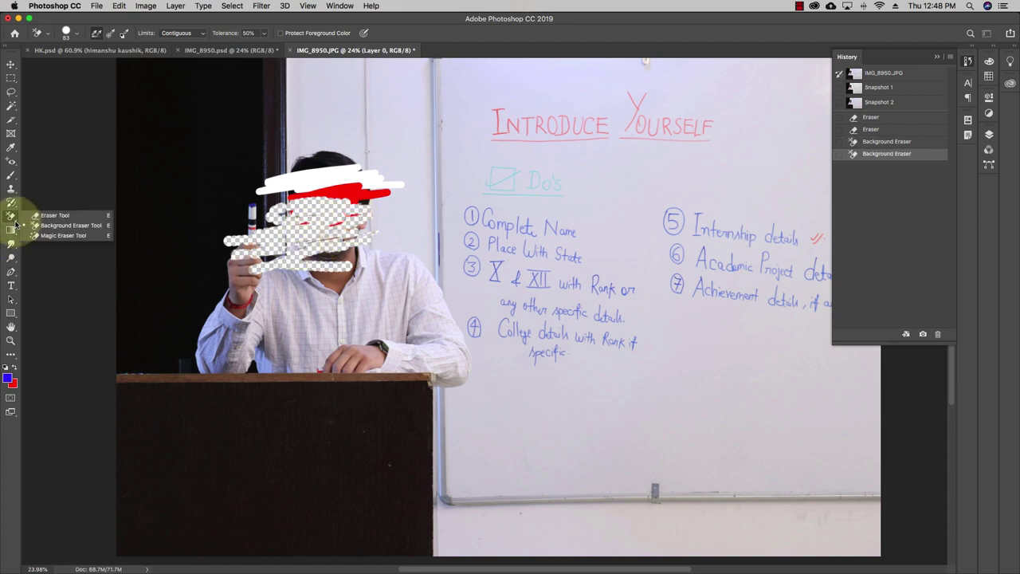
{"action": "left_click", "coordinate": [63, 235]}
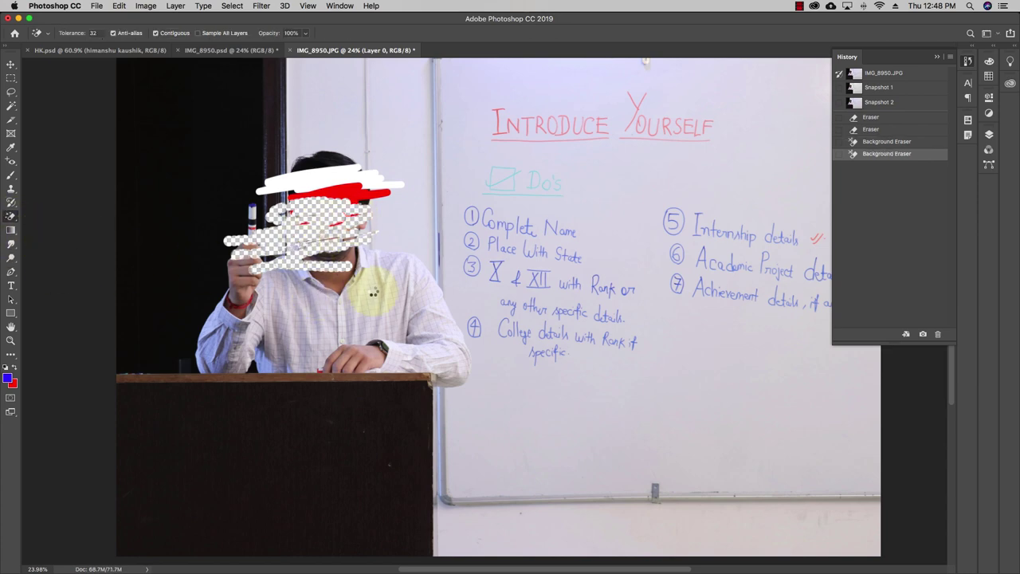
Step: Magic-erase the whiteboard twice, undoing both times, then select the entire canvas
{"action": "left_click", "coordinate": [388, 294]}
{"action": "key", "text": "super+z"}
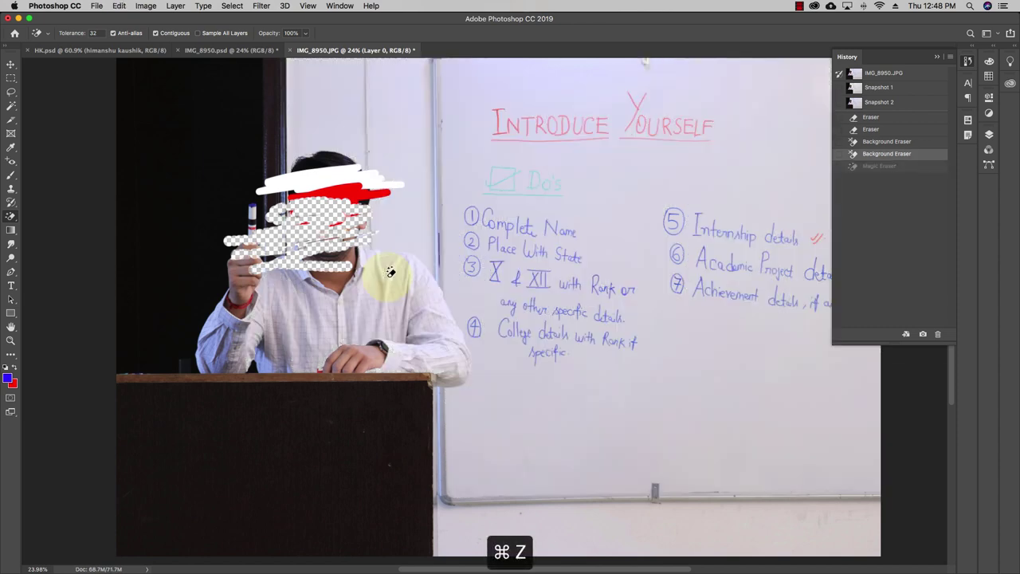
{"action": "left_click", "coordinate": [12, 219]}
{"action": "left_click", "coordinate": [35, 234]}
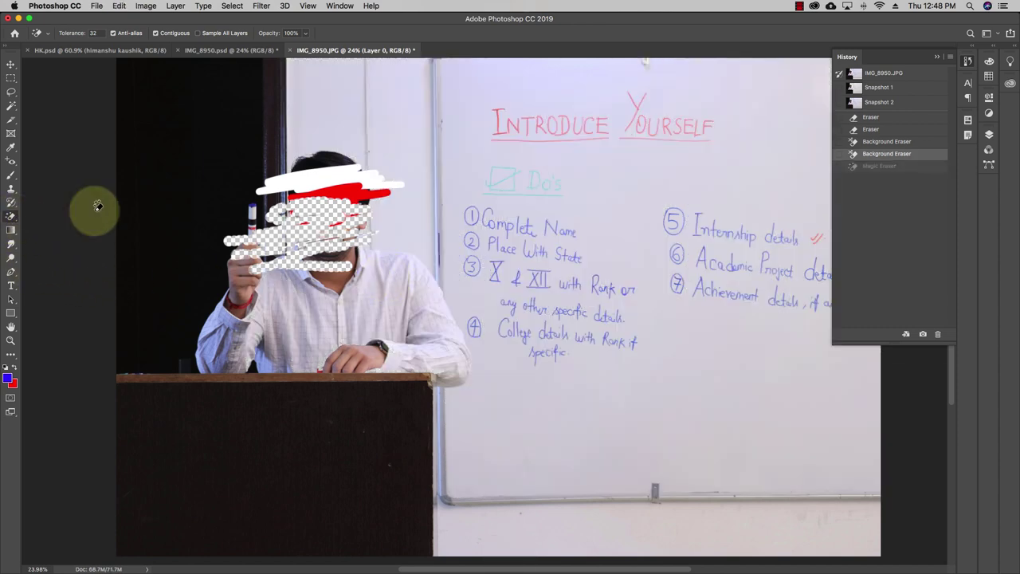
{"action": "left_click", "coordinate": [334, 102]}
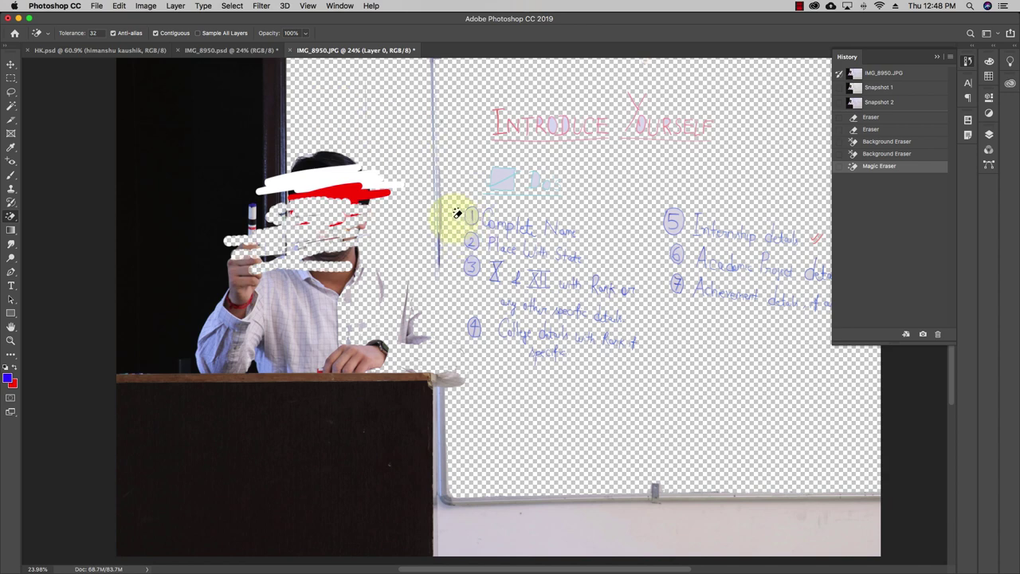
{"action": "key", "text": "super+z"}
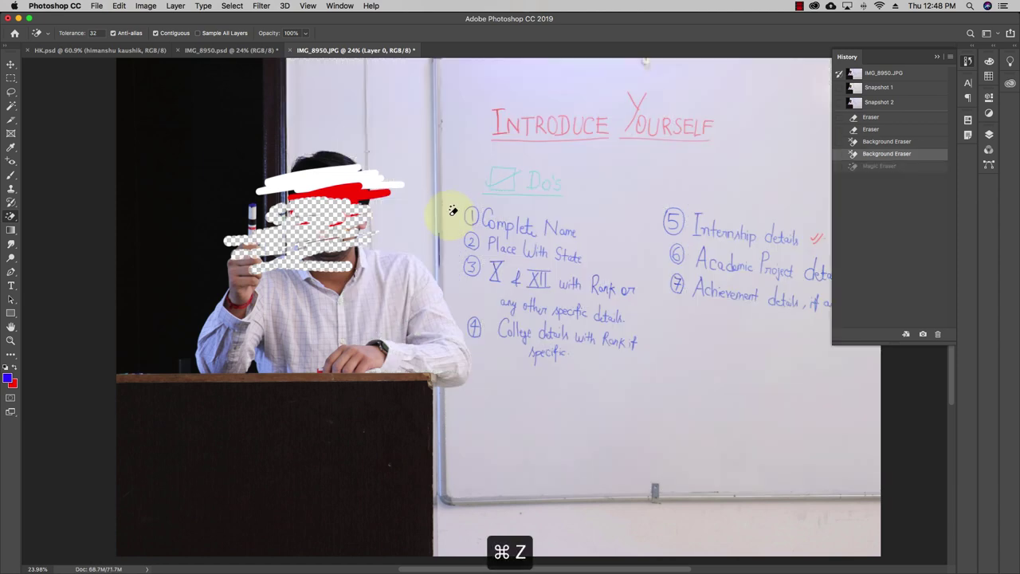
{"action": "key", "text": "super+a"}
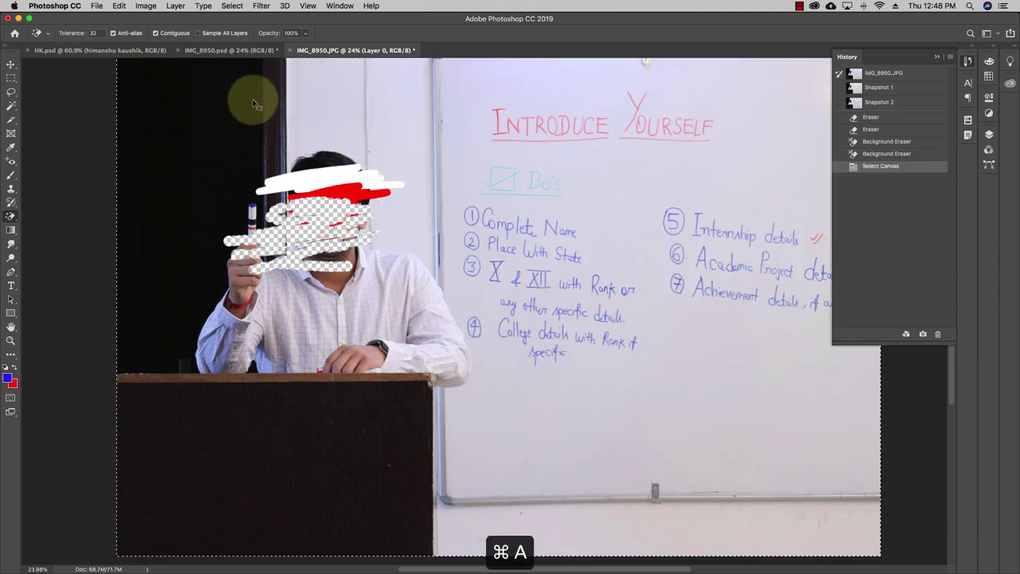
Step: Copy the edited photo and paste it as a new layer in HK.psd
{"action": "key", "text": "super+c"}
{"action": "left_click", "coordinate": [88, 49]}
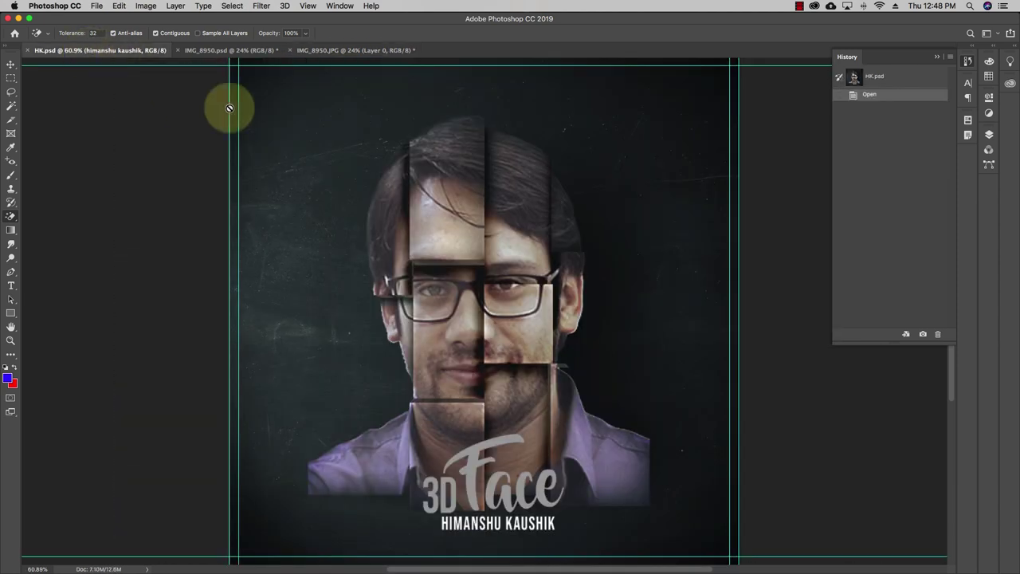
{"action": "key", "text": "super+v"}
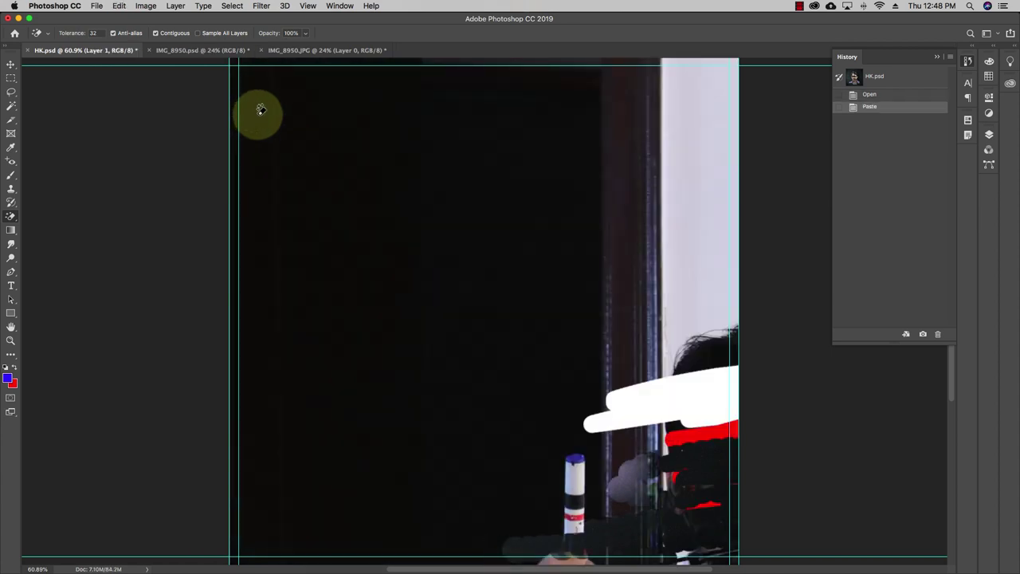
Step: Zoom out and free-transform the pasted photo by its corners to fill the canvas
{"action": "key", "text": "super+minus"}
{"action": "key", "text": "super+minus"}
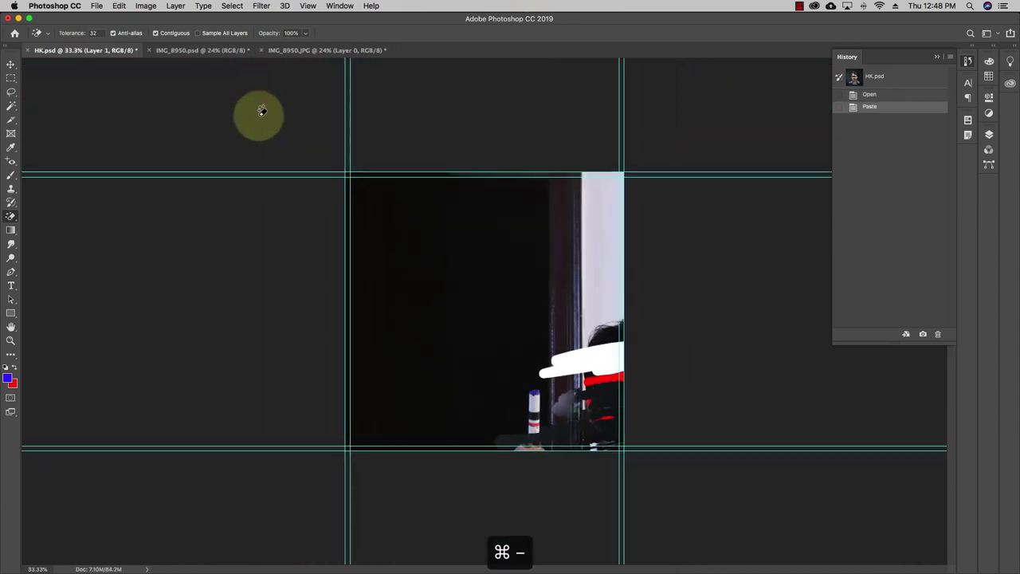
{"action": "left_click_drag", "start_coordinate": [346, 173], "coordinate": [406, 274]}
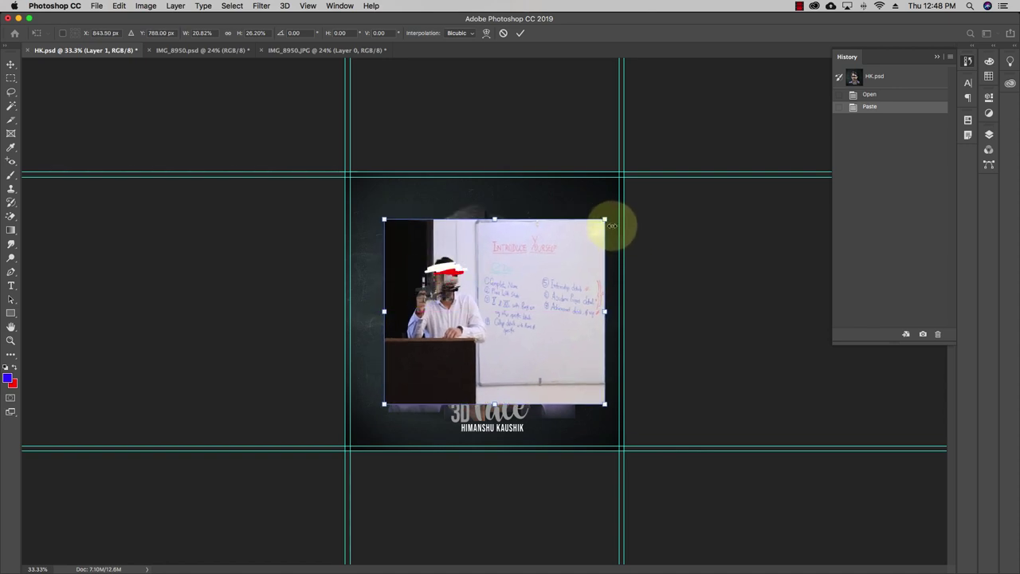
{"action": "left_click_drag", "start_coordinate": [605, 218], "coordinate": [637, 191]}
{"action": "left_click_drag", "start_coordinate": [384, 404], "coordinate": [343, 445]}
{"action": "left_click", "coordinate": [11, 63]}
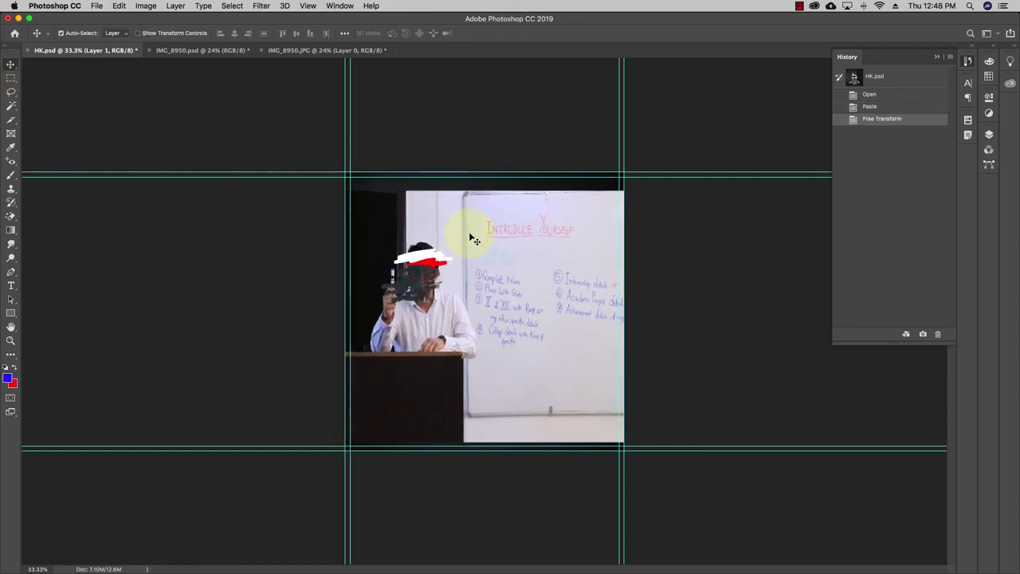
Step: Zoom in and background-erase patches across the whiteboard, face and shirt of the pasted photo
{"action": "key", "text": "super+equal"}
{"action": "key", "text": "super+equal"}
{"action": "key", "text": "super+equal"}
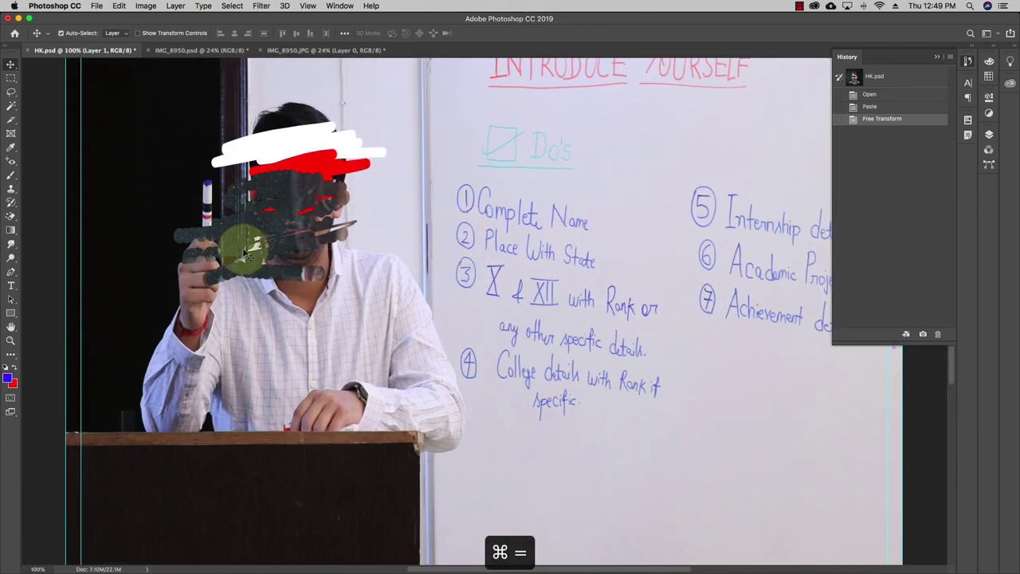
{"action": "left_click_drag", "start_coordinate": [11, 215], "coordinate": [46, 227]}
{"action": "left_click", "coordinate": [47, 226]}
{"action": "mouse_move", "coordinate": [350, 187]}
{"action": "left_mouse_down"}
{"action": "mouse_move", "coordinate": [296, 209]}
{"action": "mouse_move", "coordinate": [346, 228]}
{"action": "mouse_move", "coordinate": [770, 216]}
{"action": "mouse_move", "coordinate": [704, 310]}
{"action": "mouse_move", "coordinate": [343, 371]}
{"action": "mouse_move", "coordinate": [745, 271]}
{"action": "left_mouse_up"}
{"action": "mouse_move", "coordinate": [289, 298]}
{"action": "left_mouse_down"}
{"action": "mouse_move", "coordinate": [280, 274]}
{"action": "mouse_move", "coordinate": [241, 269]}
{"action": "mouse_move", "coordinate": [267, 262]}
{"action": "left_mouse_up"}
Step: Clear large areas with one Magic Eraser click, zoom out, and bring up IMG_8950.psd
{"action": "left_click", "coordinate": [11, 216]}
{"action": "left_click", "coordinate": [48, 236]}
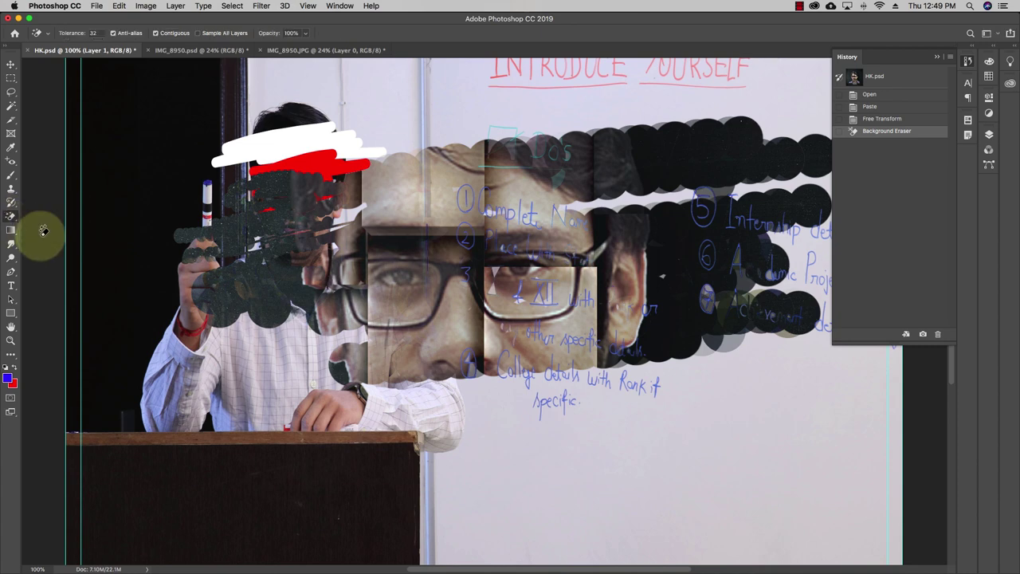
{"action": "left_click", "coordinate": [498, 102]}
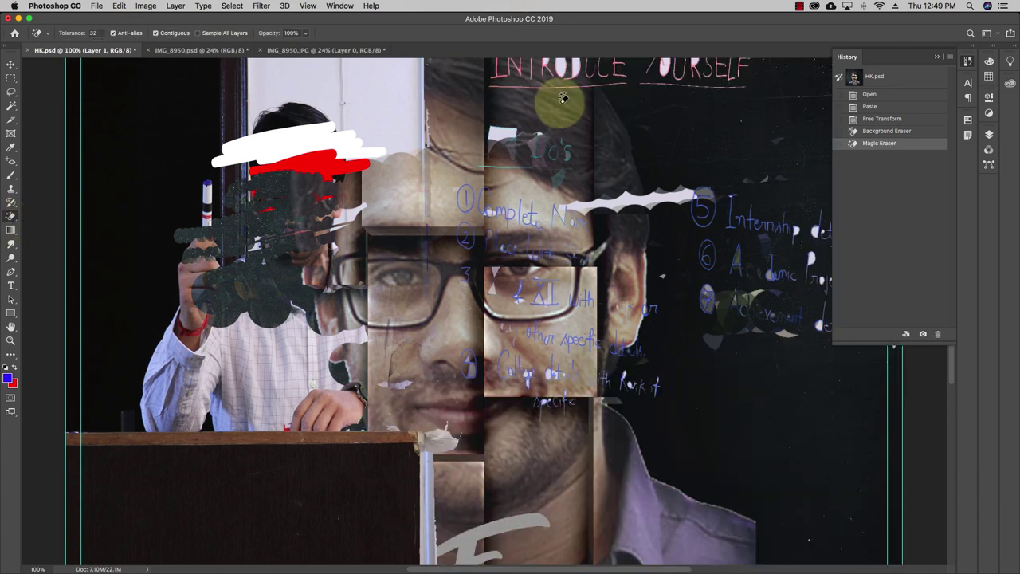
{"action": "key", "text": "super+minus"}
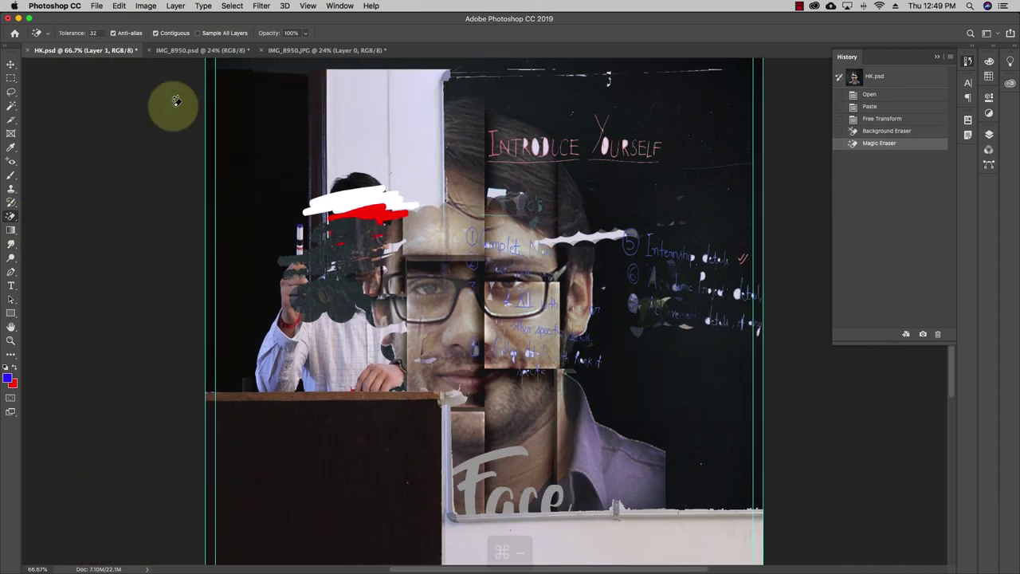
{"action": "left_click", "coordinate": [185, 50]}
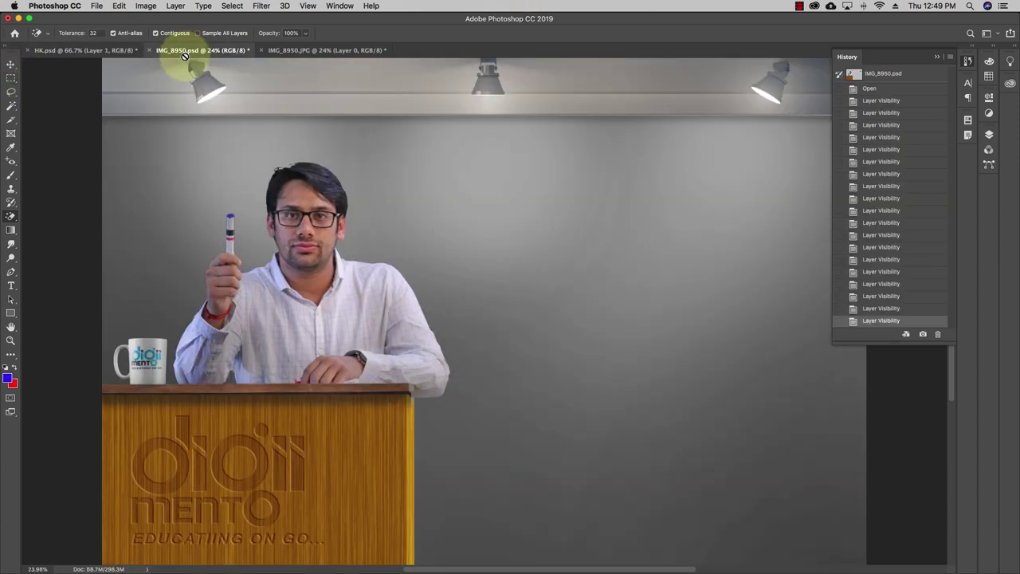
Step: Collapse the History panel and activate the Move Tool
{"action": "left_click", "coordinate": [938, 56]}
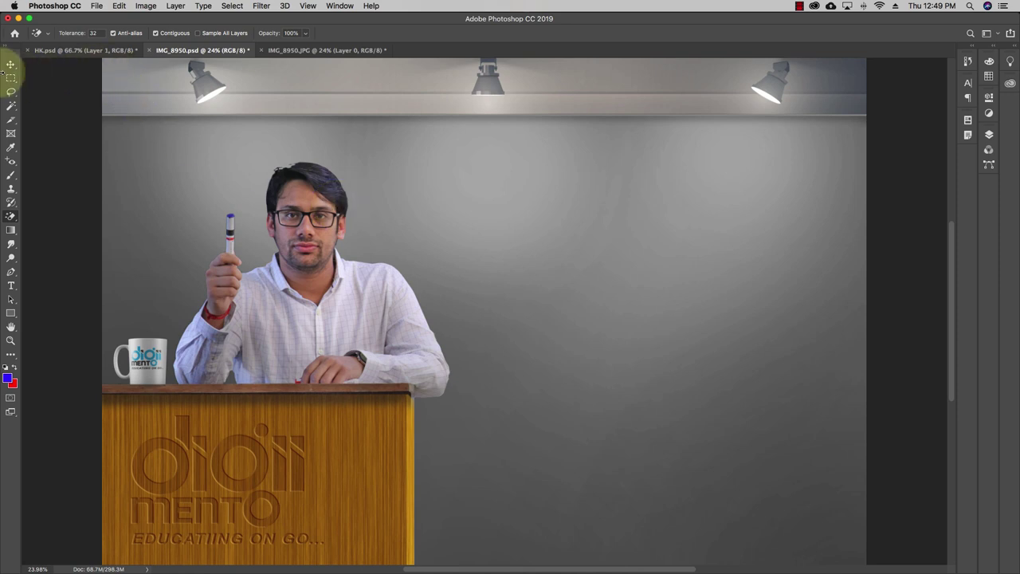
{"action": "left_click", "coordinate": [9, 64]}
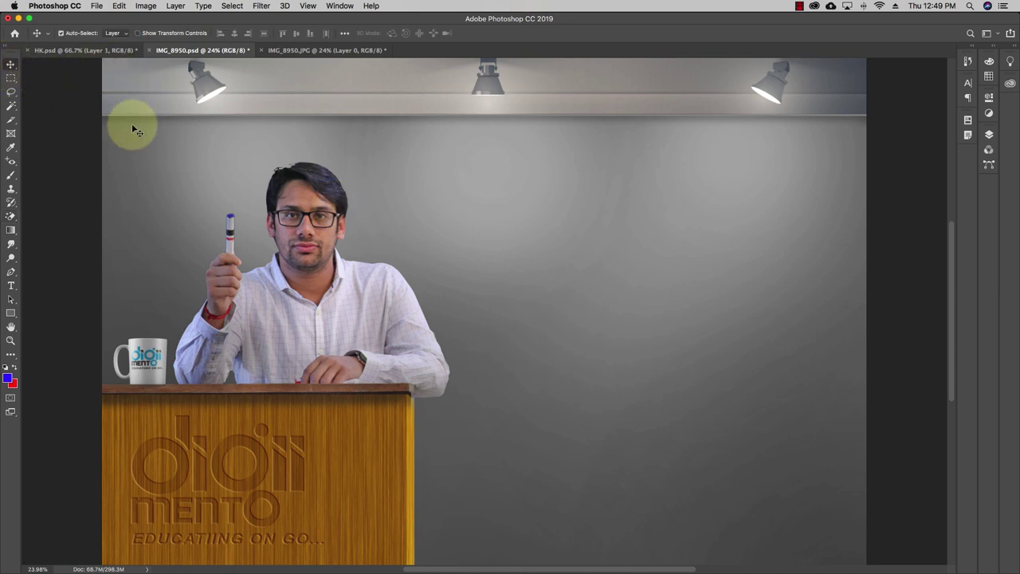